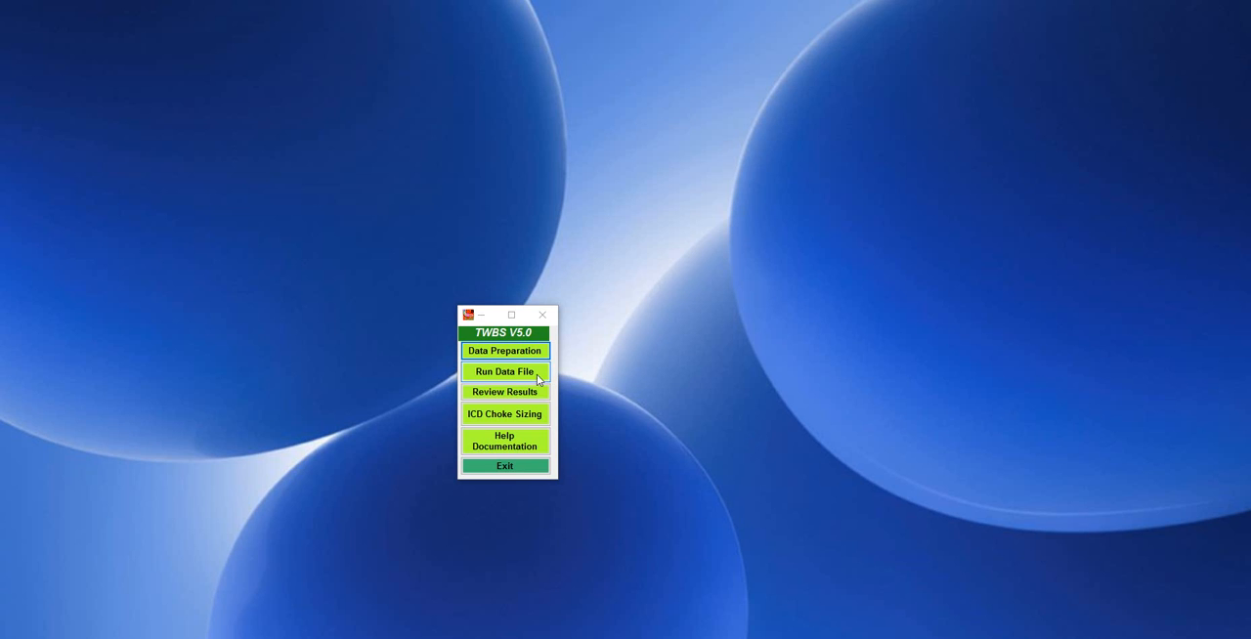
Open the data preparation form and load the data file SAGD_Prod_Pump_tt2.DAT into it.
click(525, 351)
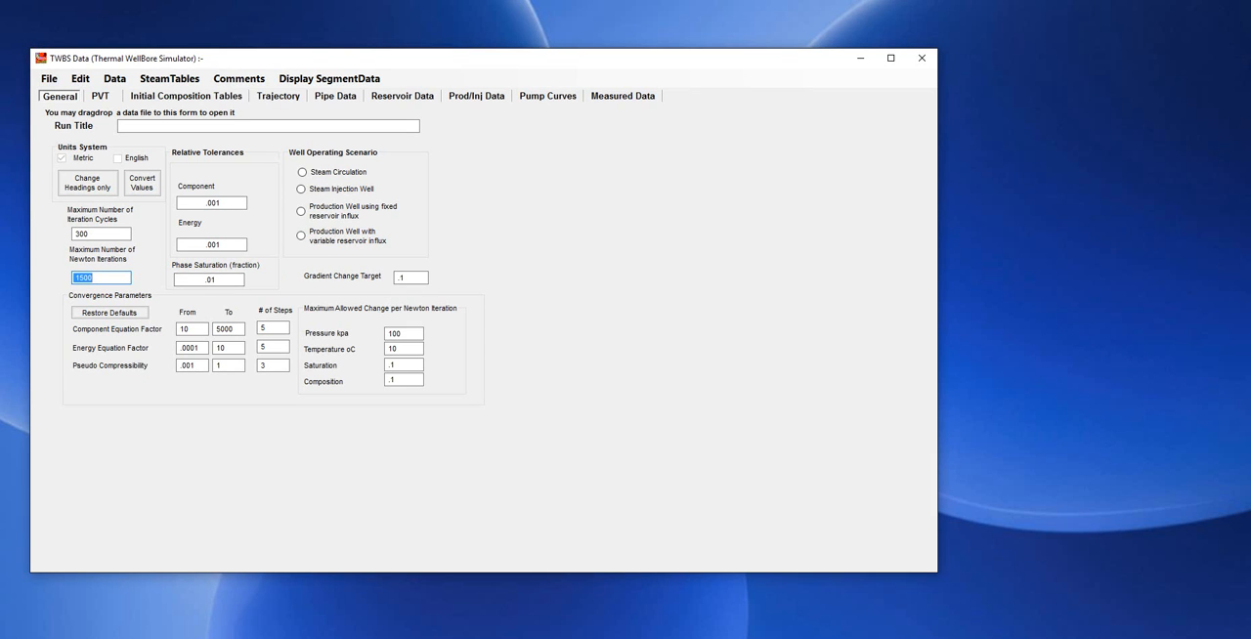
drag(298, 532, 563, 415)
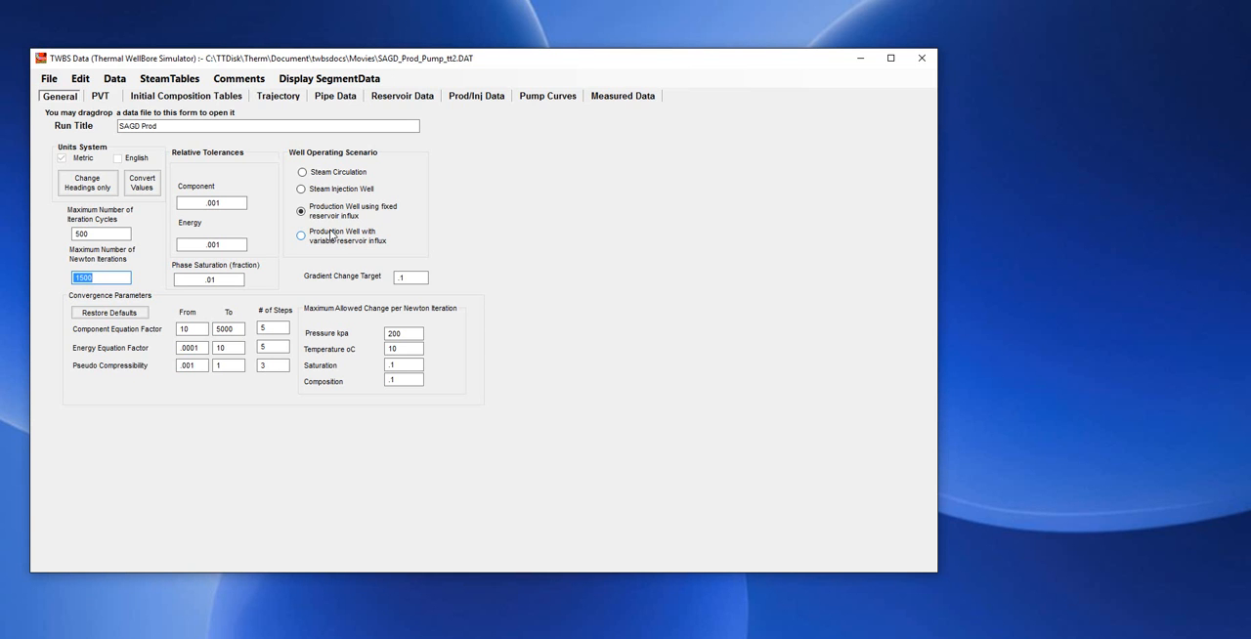
Display the wellbore schematic from the pipe data, examine the casing, tubing and plug layout, and close it.
click(343, 98)
drag(526, 66, 549, 63)
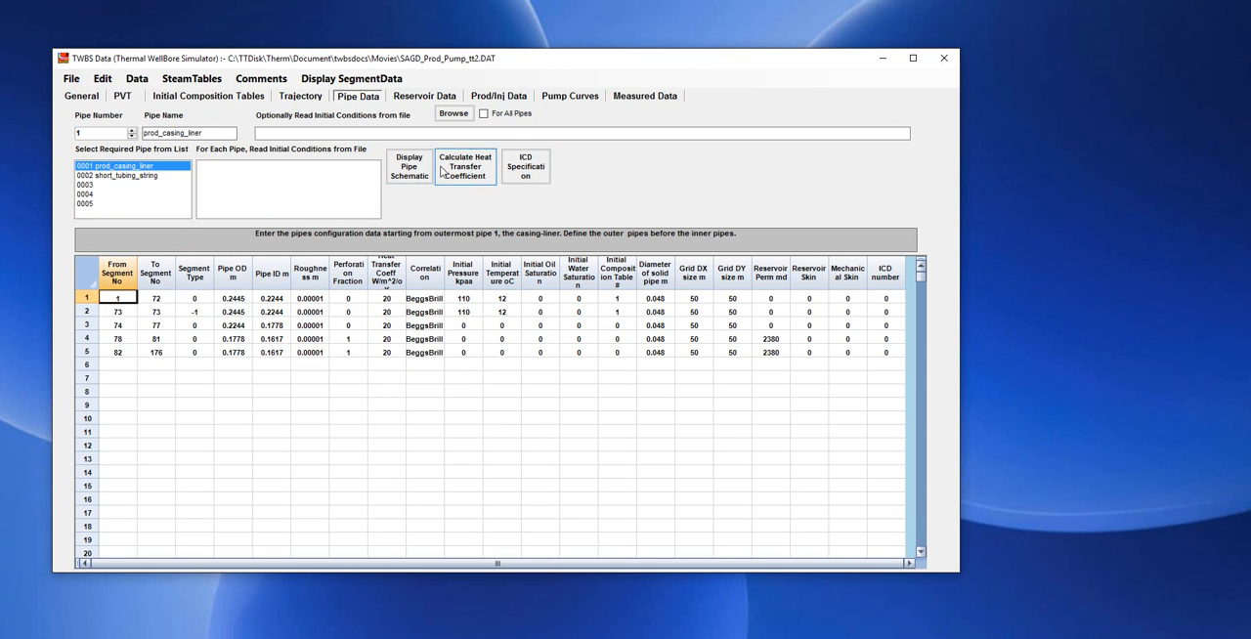
click(407, 169)
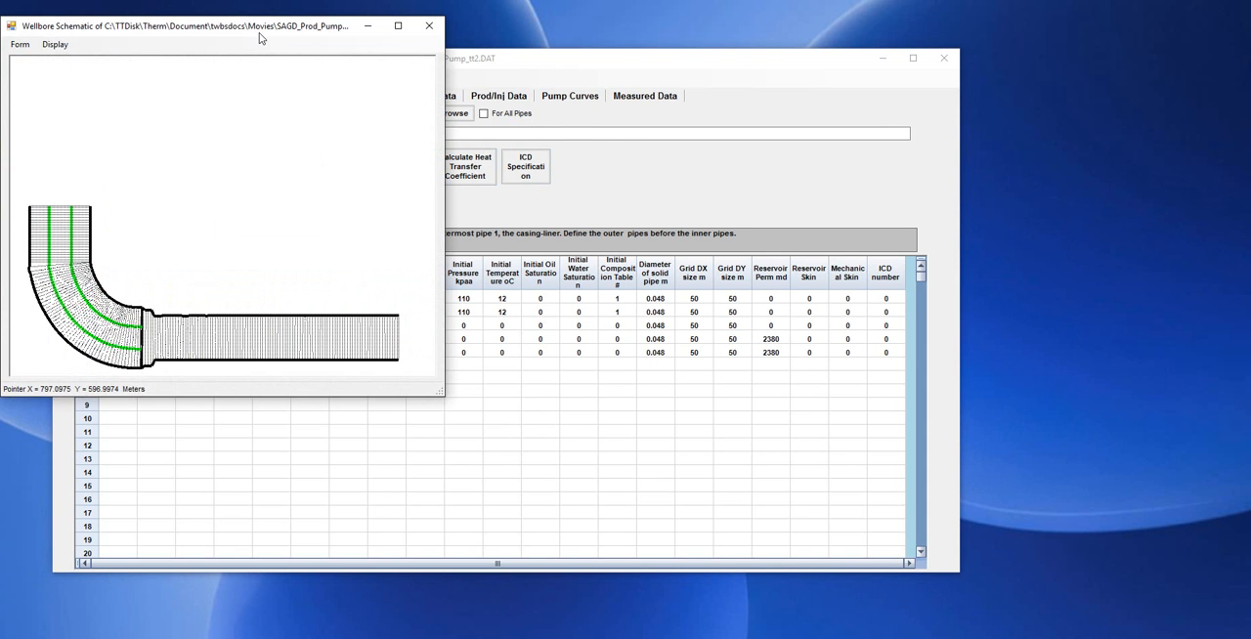
drag(261, 29, 429, 83)
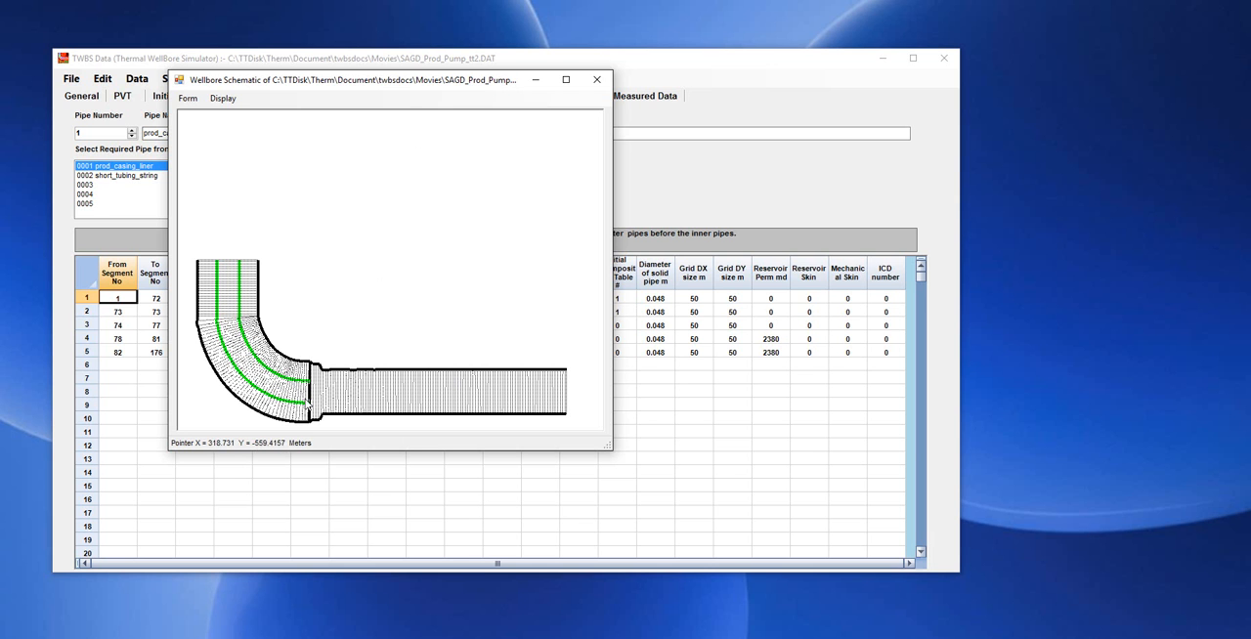
click(599, 79)
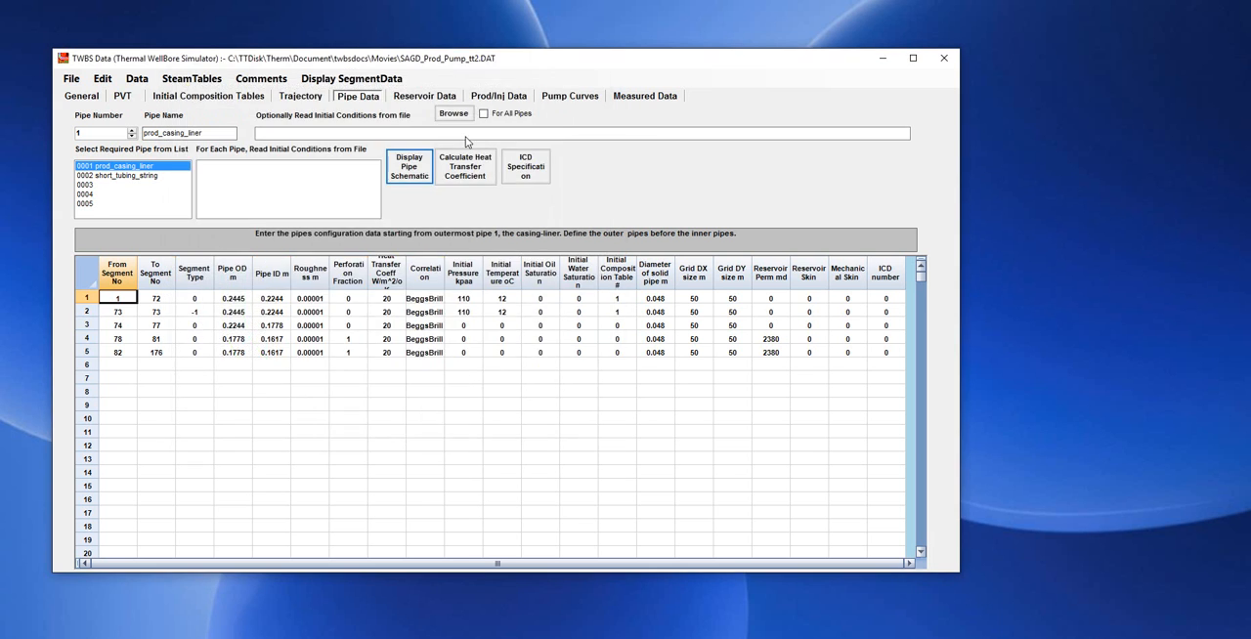
Review the short_tubing_string pipe's segment ranges, last-segment flow setting and pump segment type.
click(130, 175)
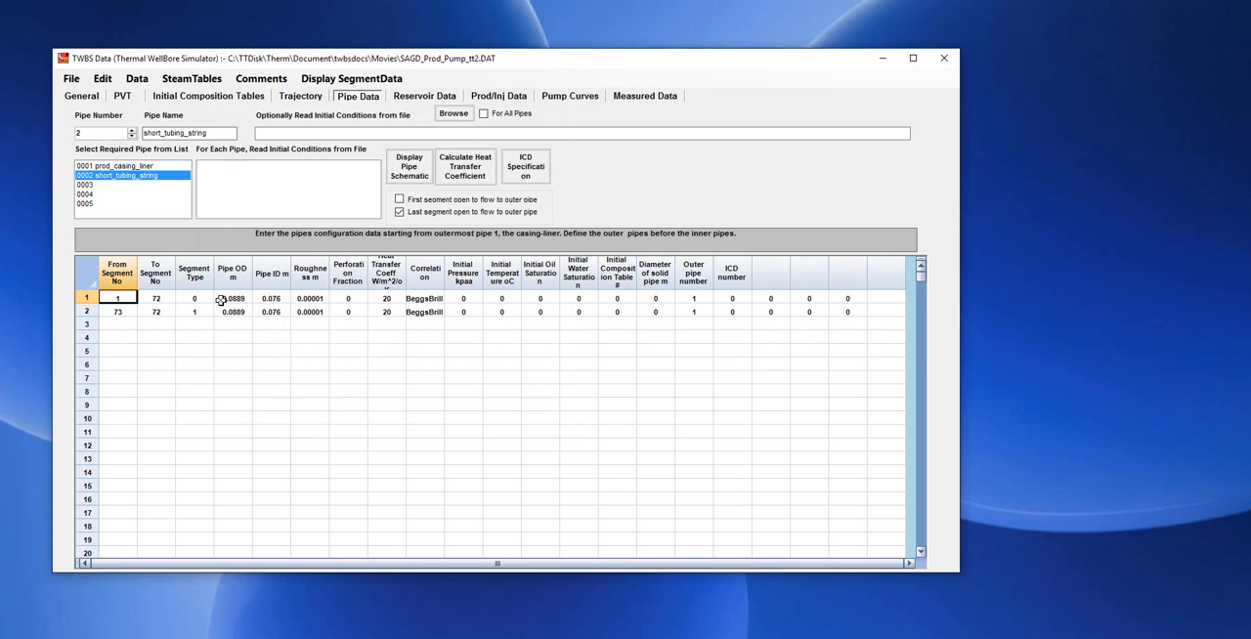
click(123, 301)
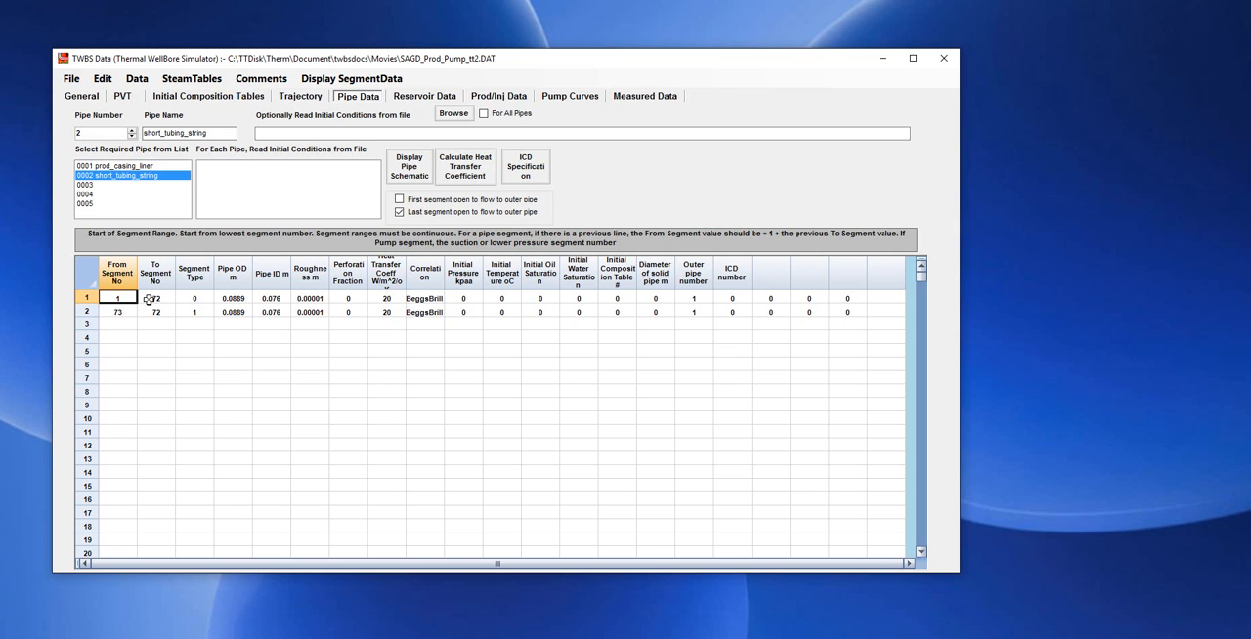
click(158, 298)
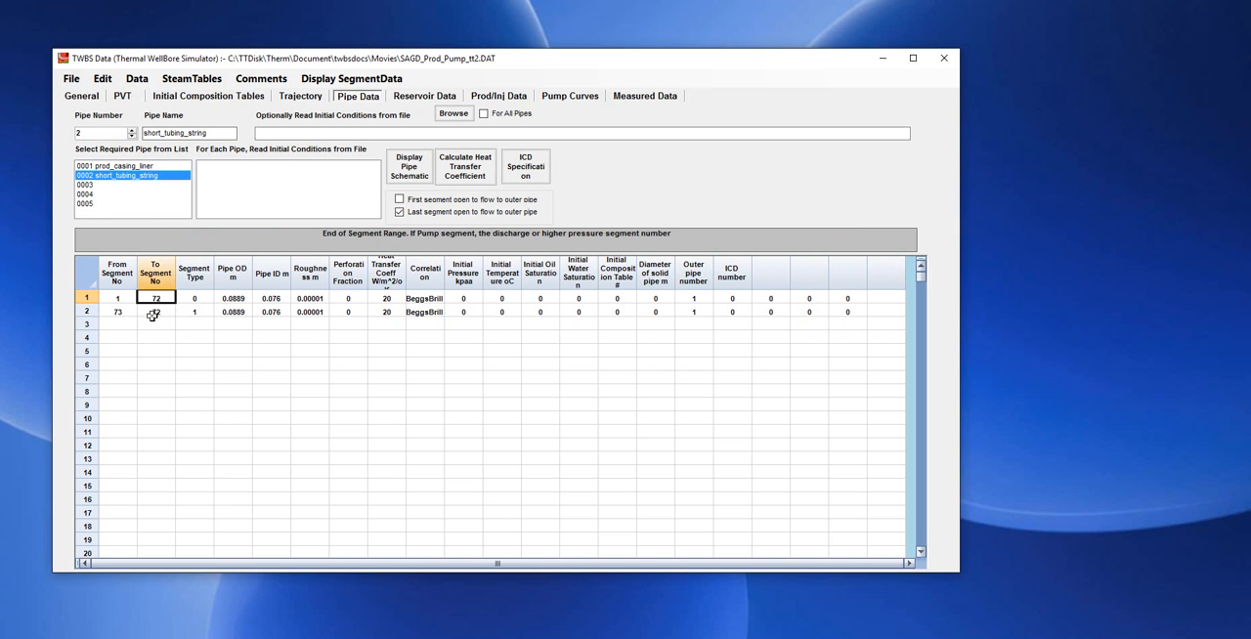
click(121, 311)
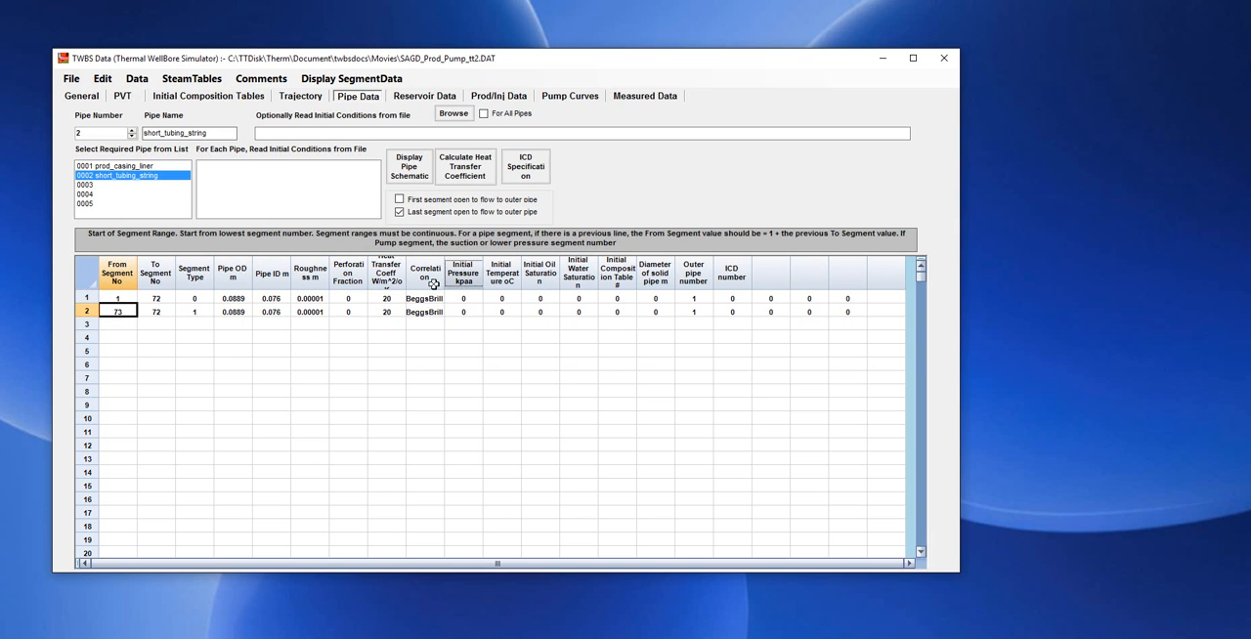
click(158, 311)
click(399, 211)
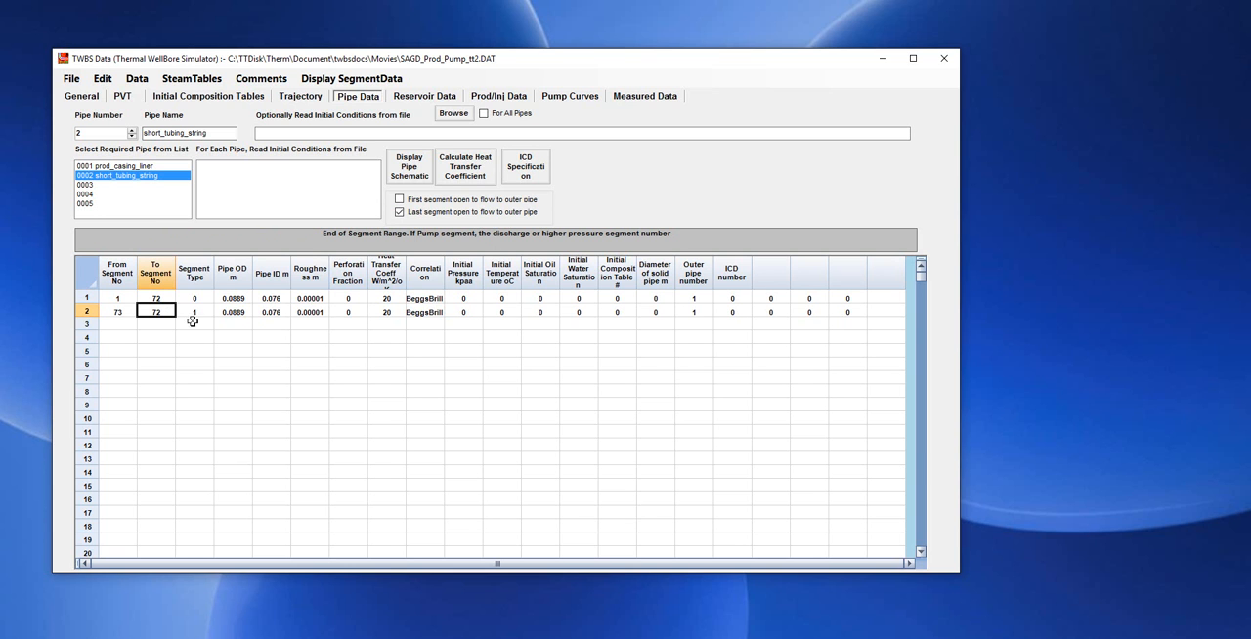
click(194, 312)
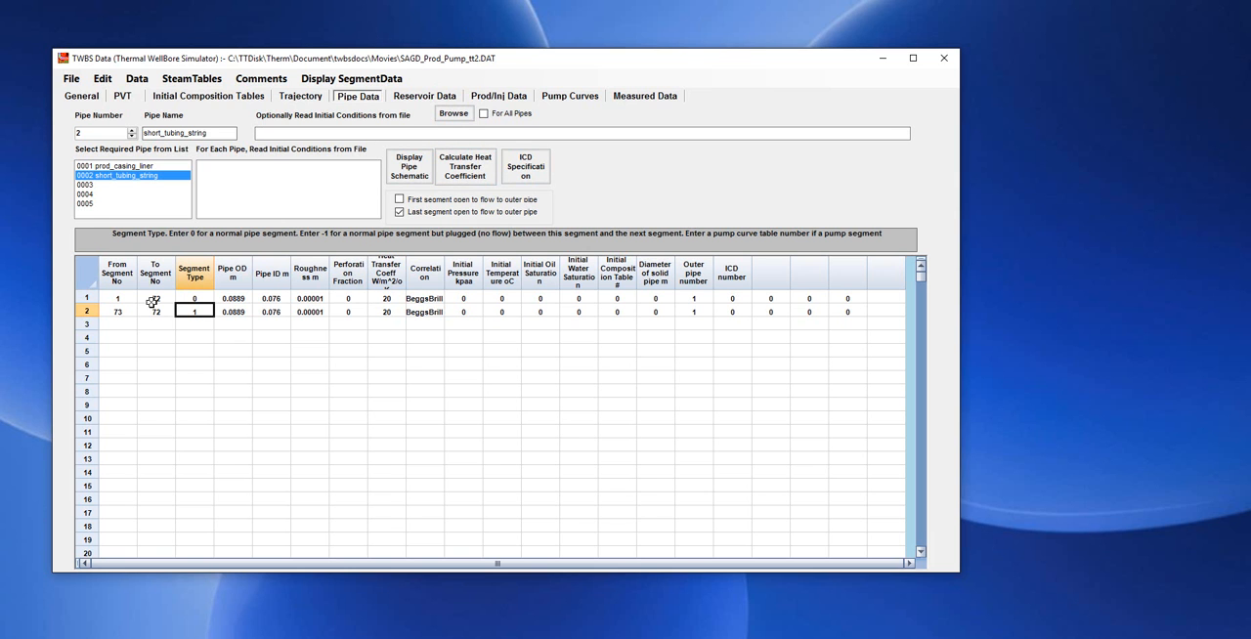
Check the prod_casing_liner pipe's segment data against the wellbore schematic and close the schematic.
click(128, 166)
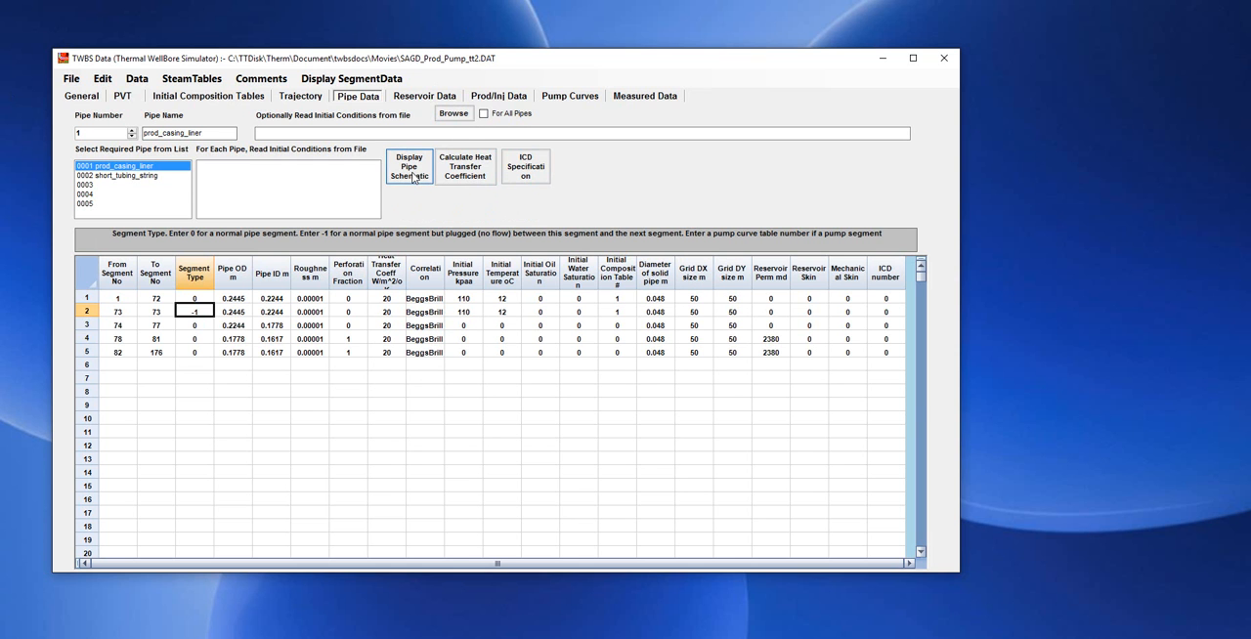
click(414, 177)
drag(304, 44, 676, 88)
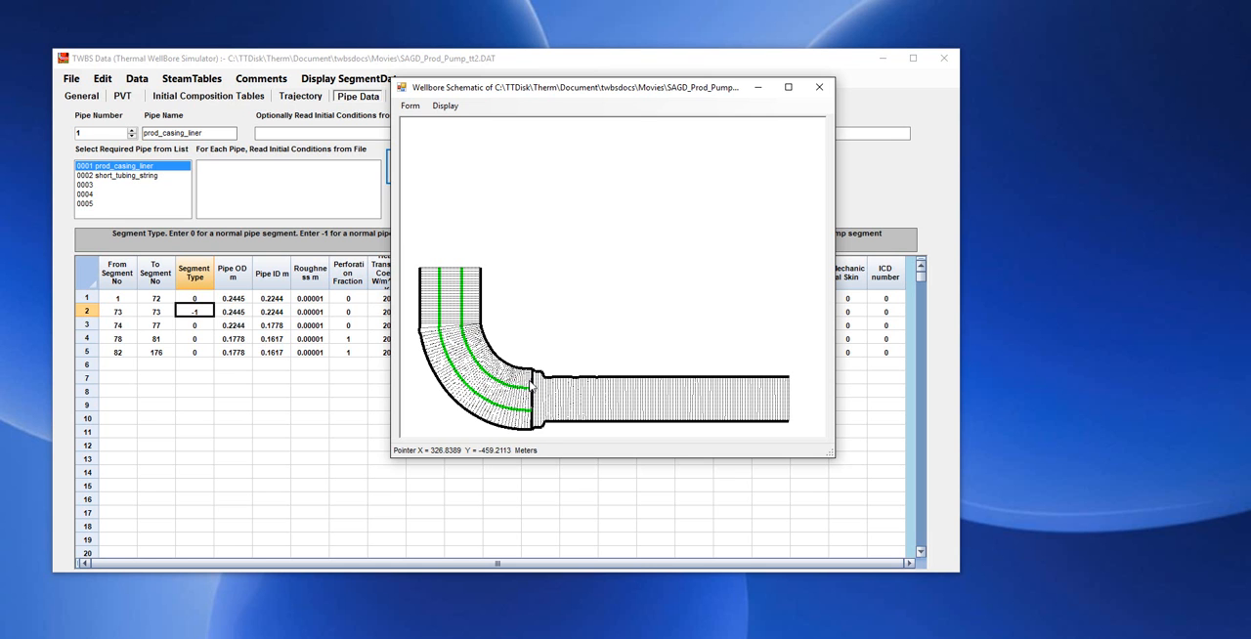
click(820, 87)
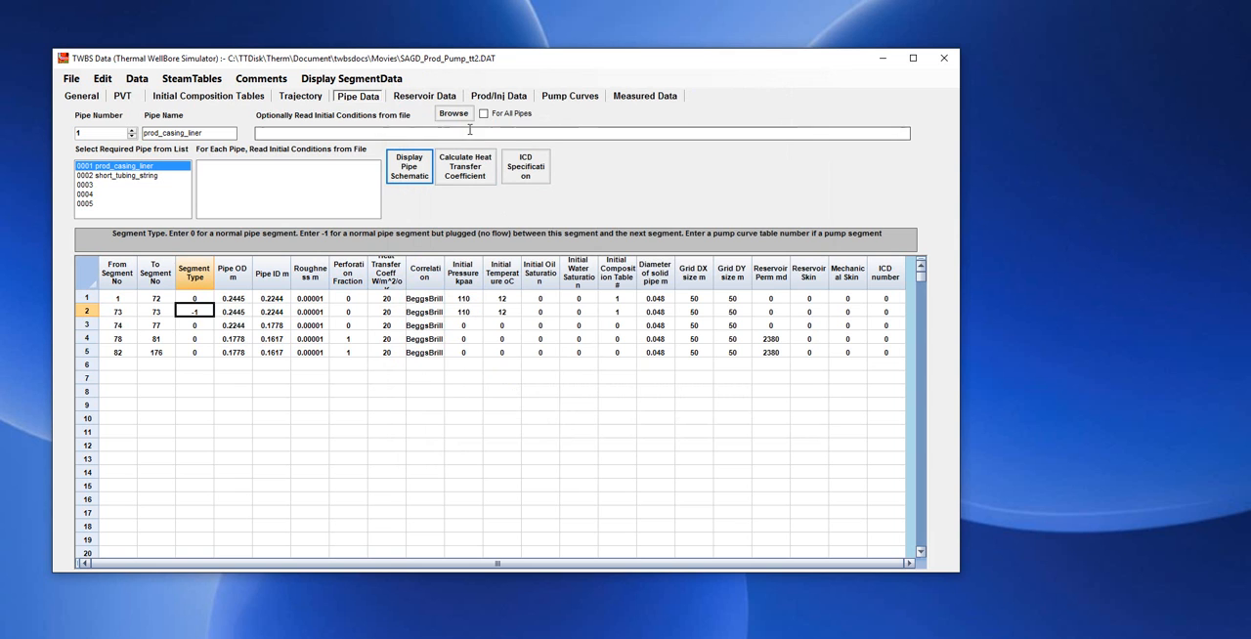
Review the reservoir data's segment ranges, temperatures, pressure, and oil and water rates per segment.
click(424, 96)
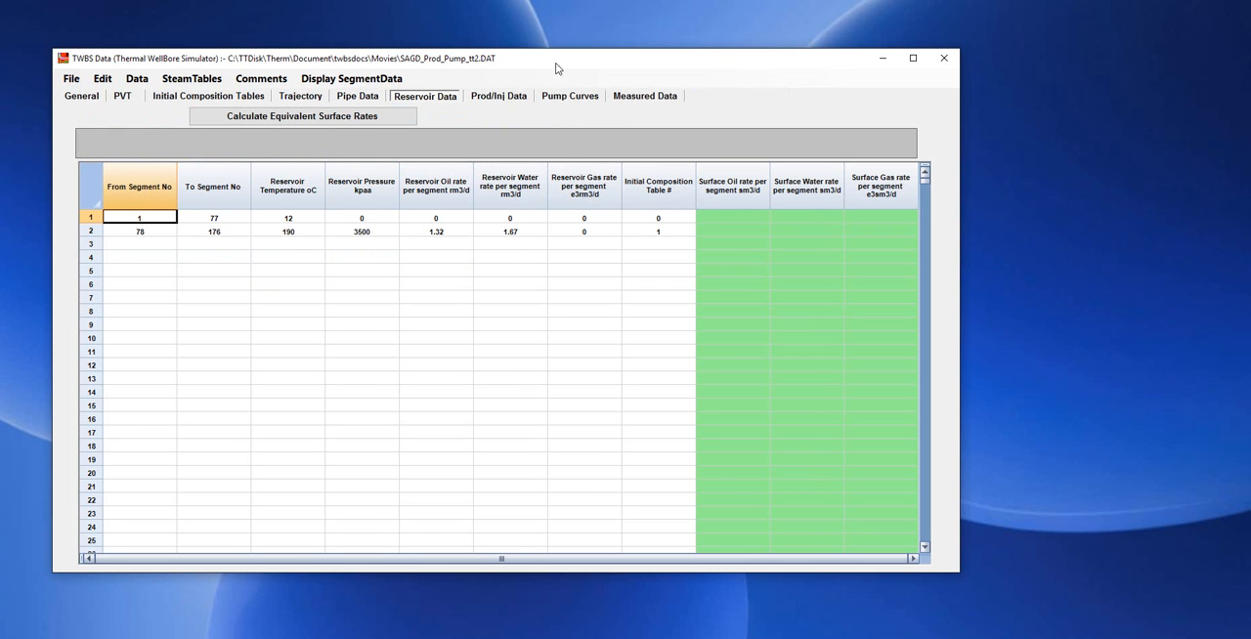
drag(560, 71, 527, 69)
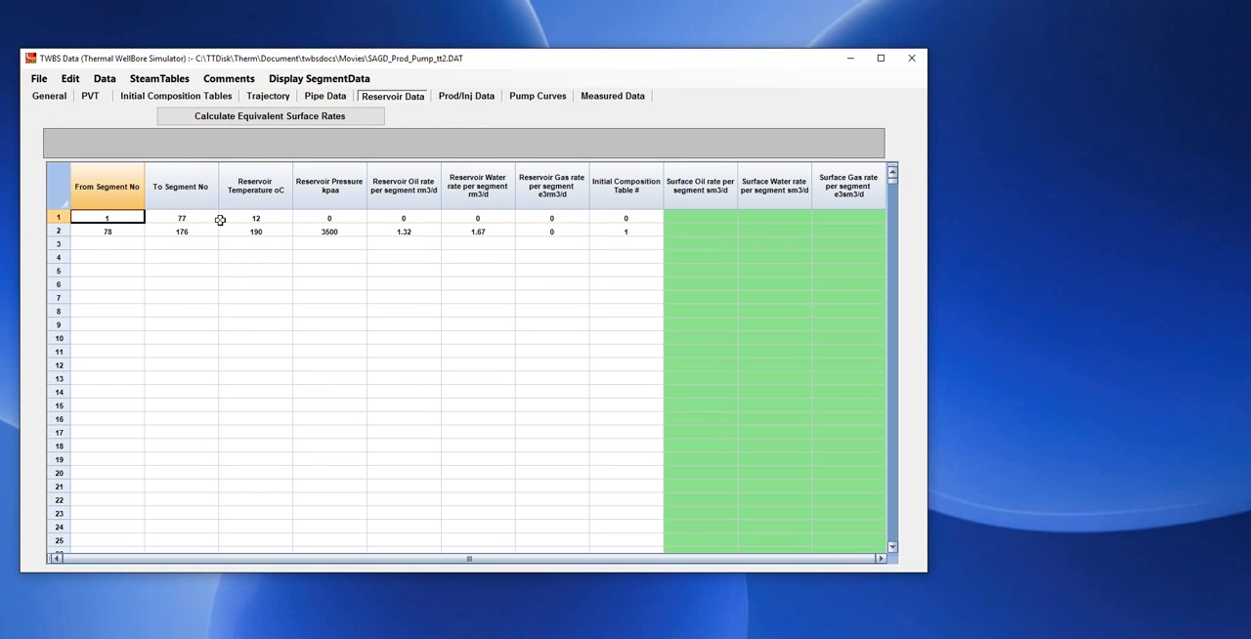
click(258, 216)
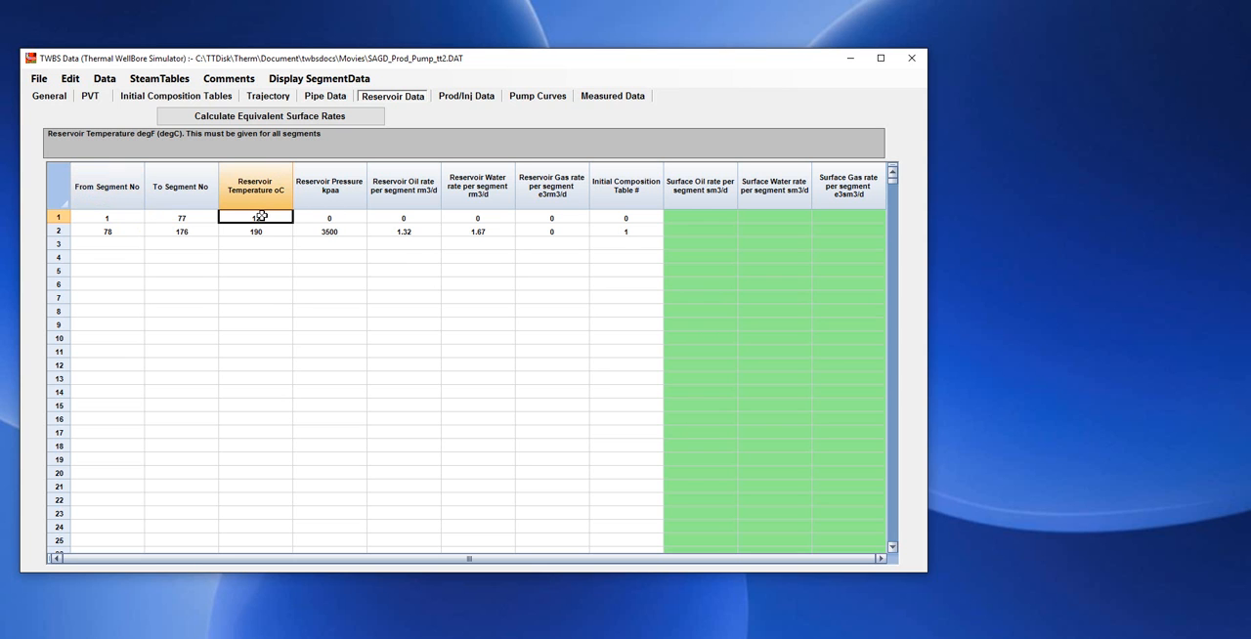
click(111, 220)
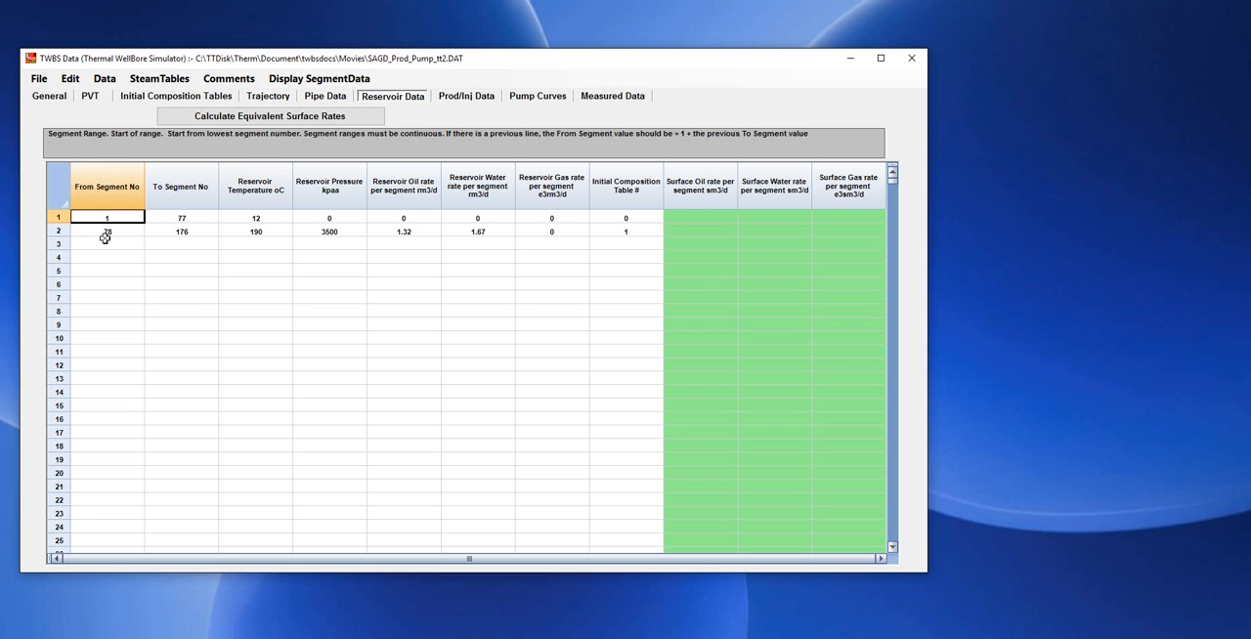
click(108, 233)
click(194, 233)
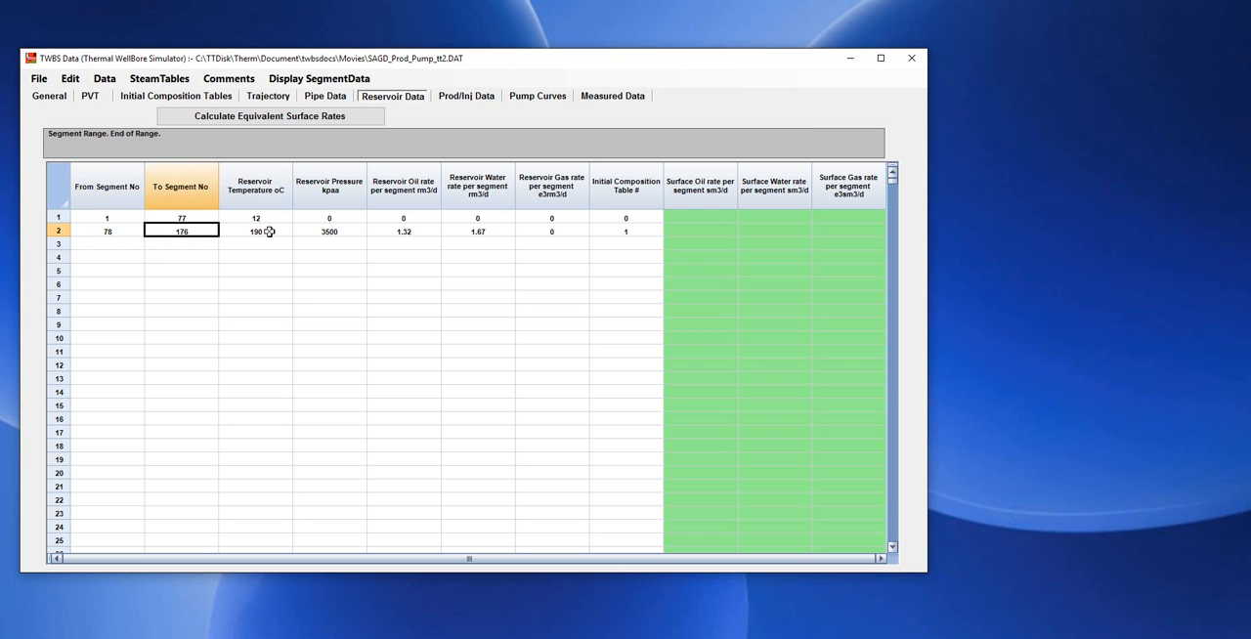
click(269, 232)
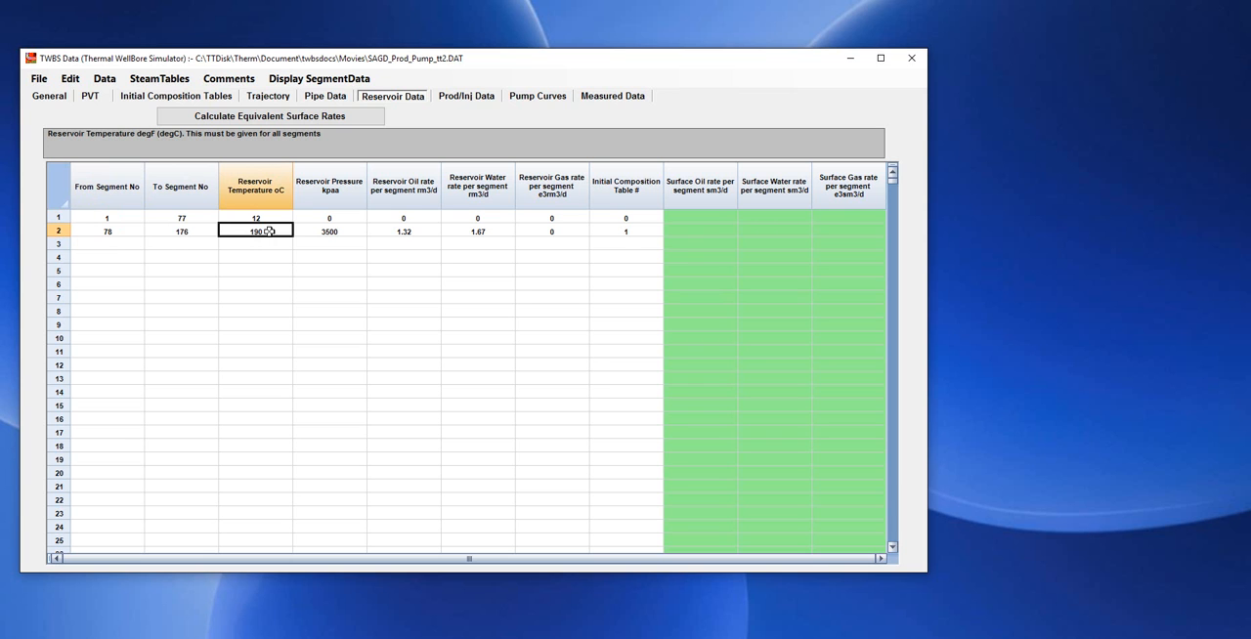
click(348, 231)
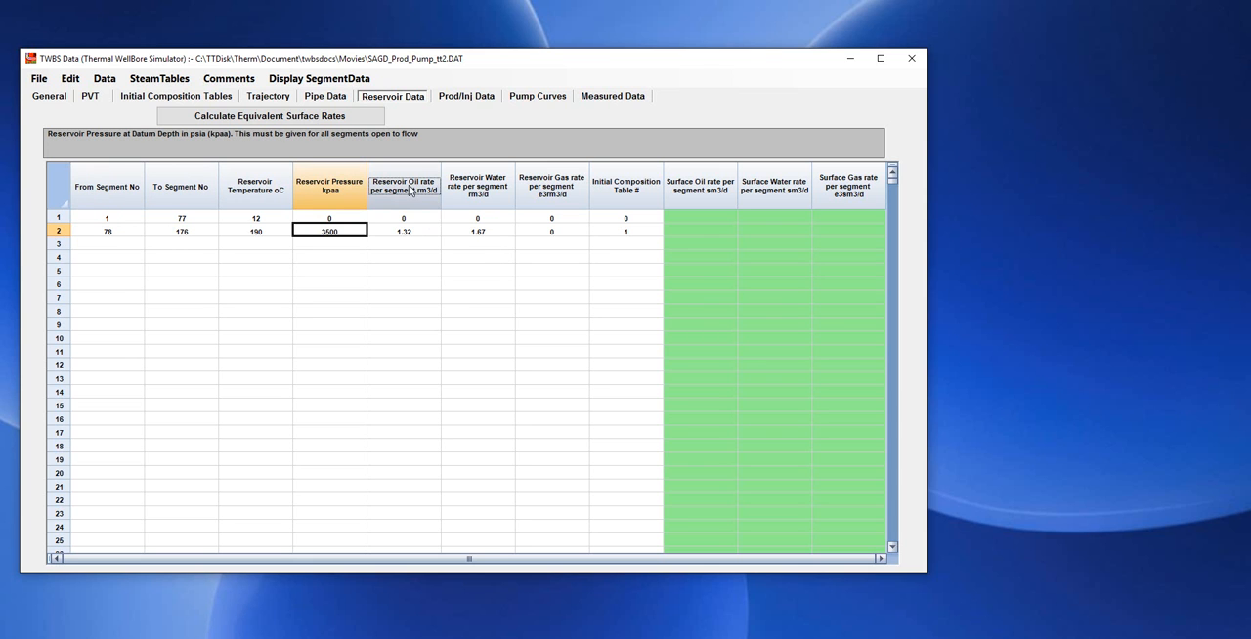
click(419, 232)
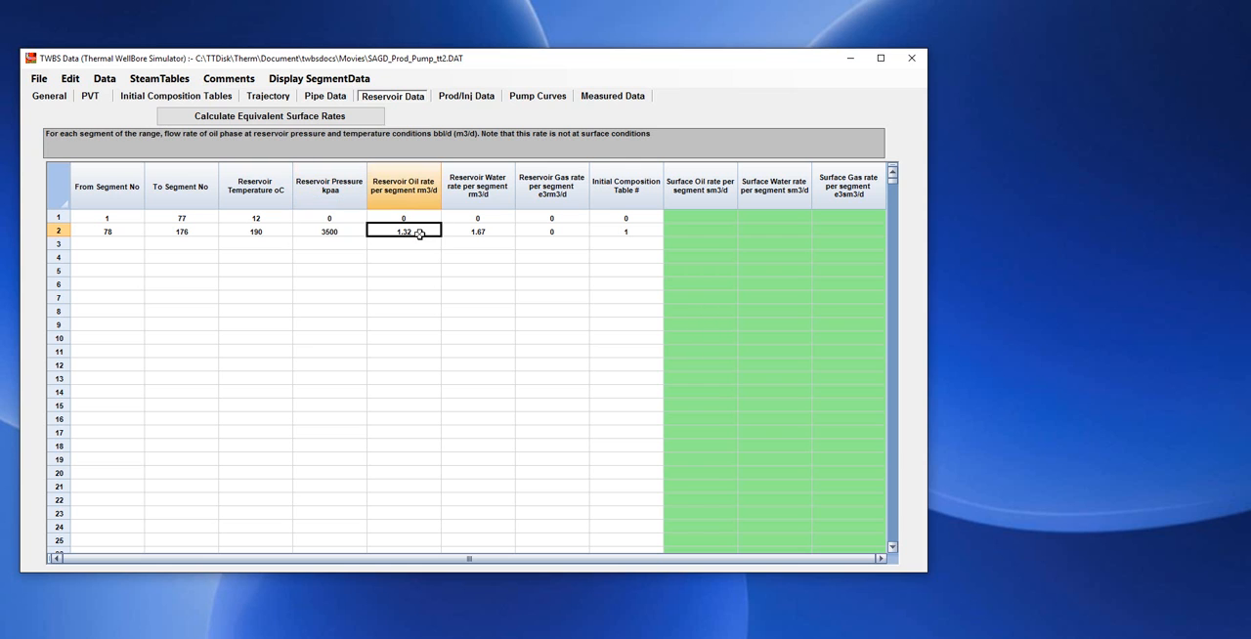
click(496, 231)
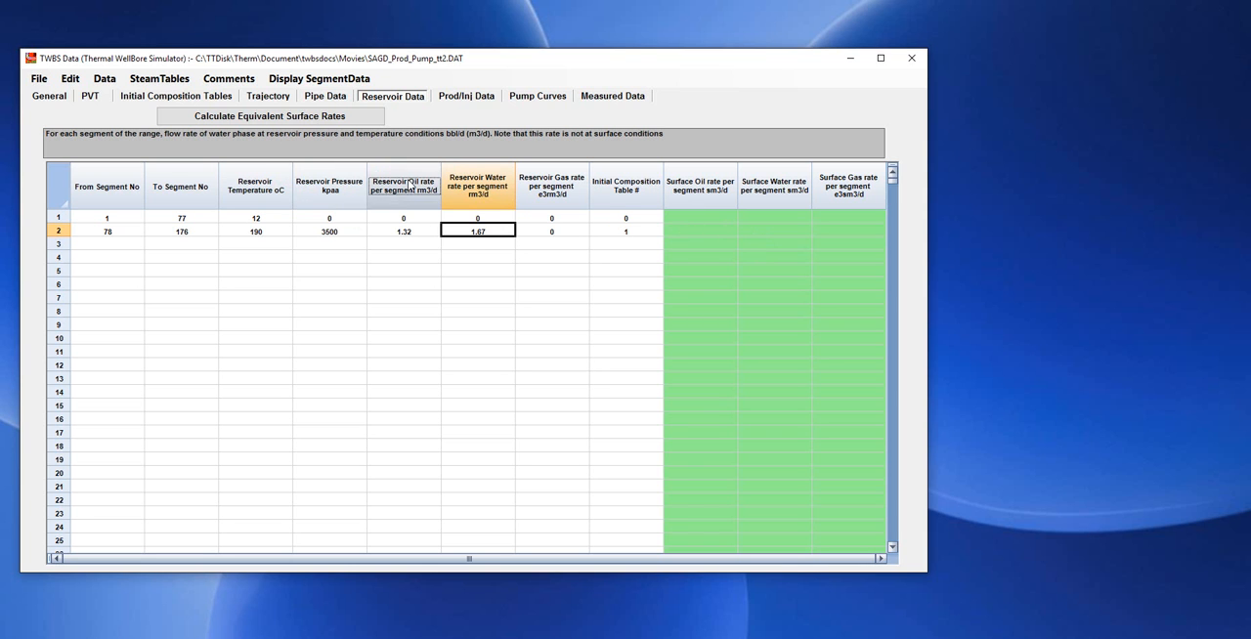
Calculate the equivalent surface rates and compare the oil and water rates per segment and for the whole well.
click(301, 118)
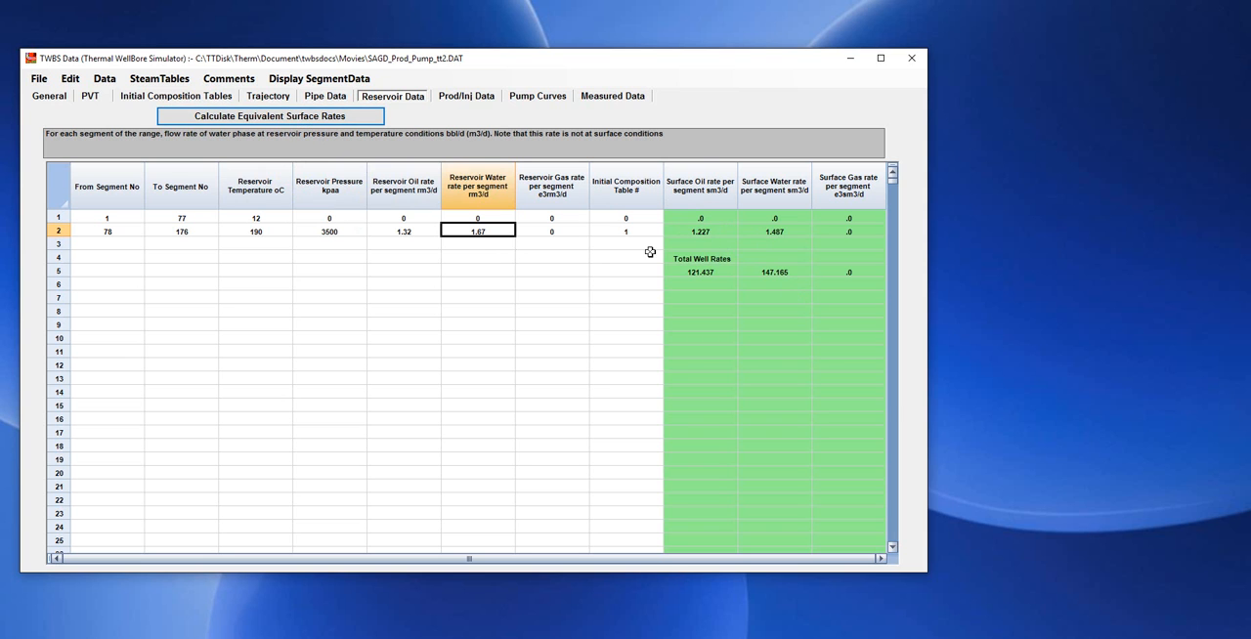
click(411, 233)
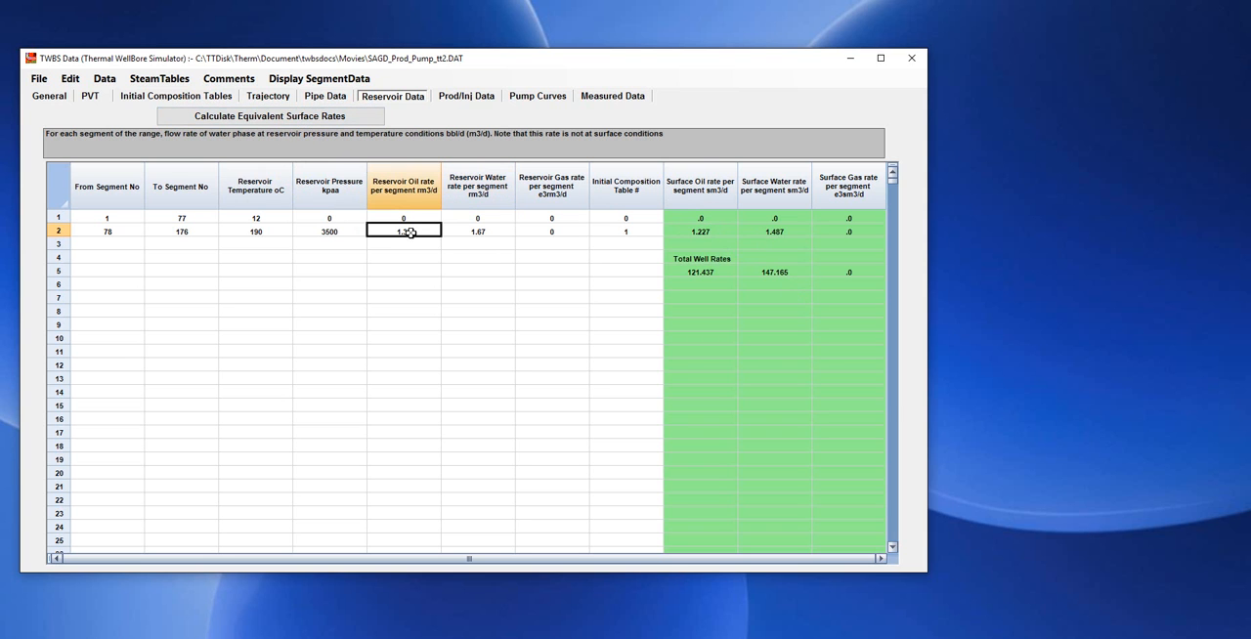
click(722, 233)
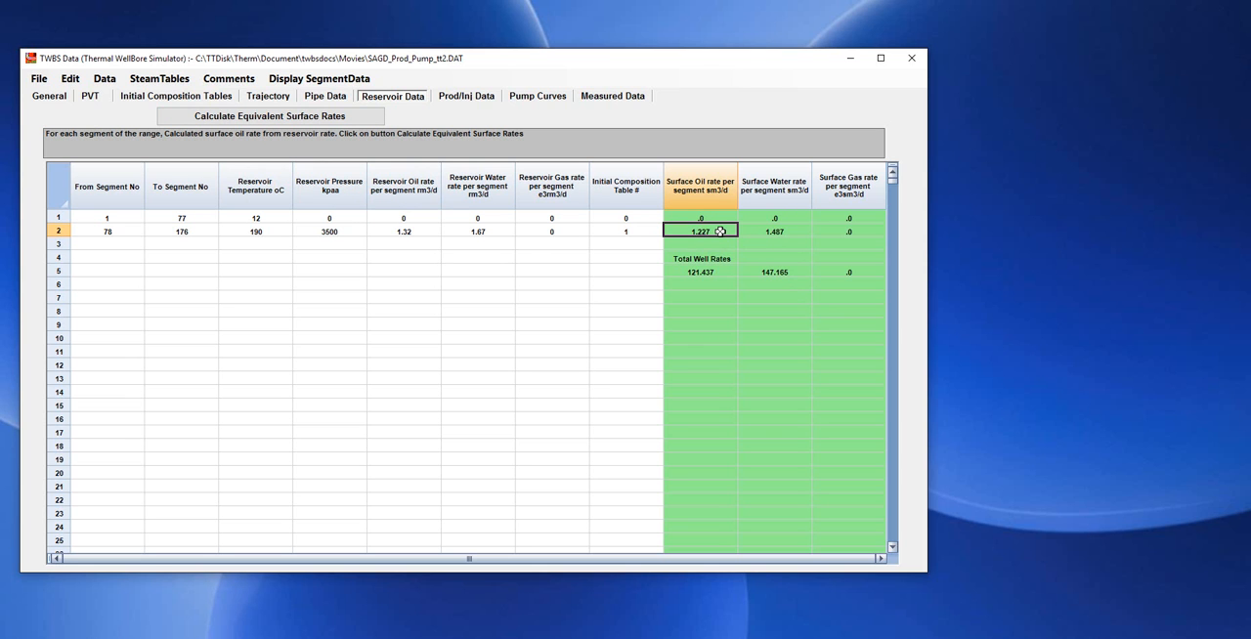
click(496, 233)
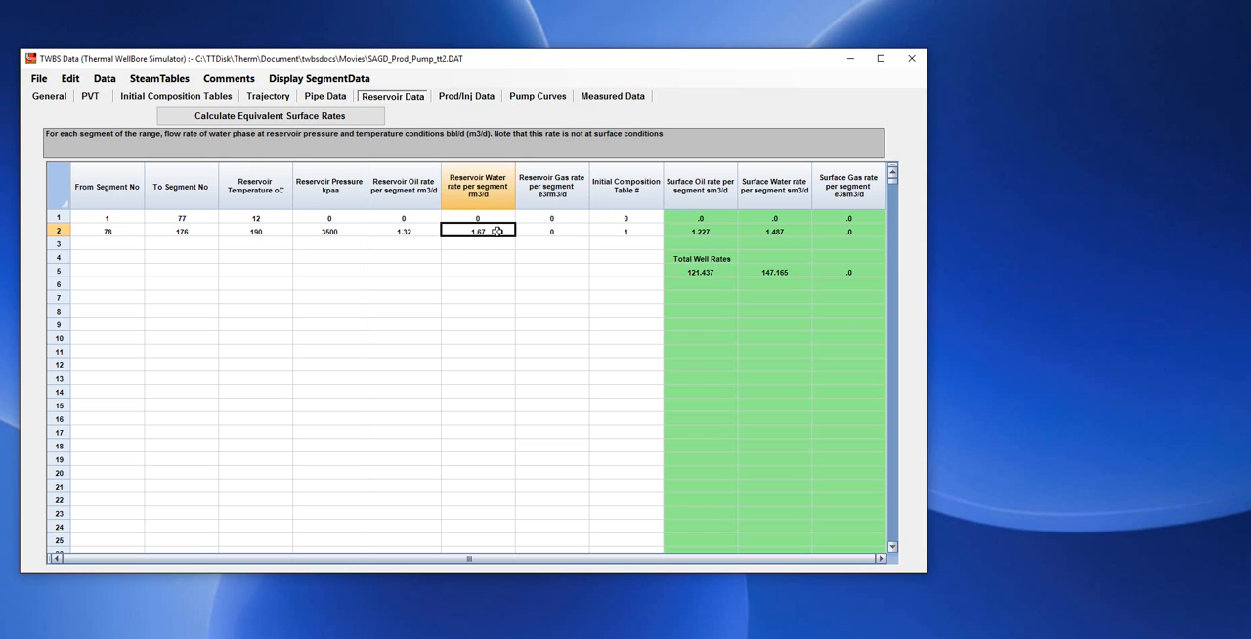
click(799, 231)
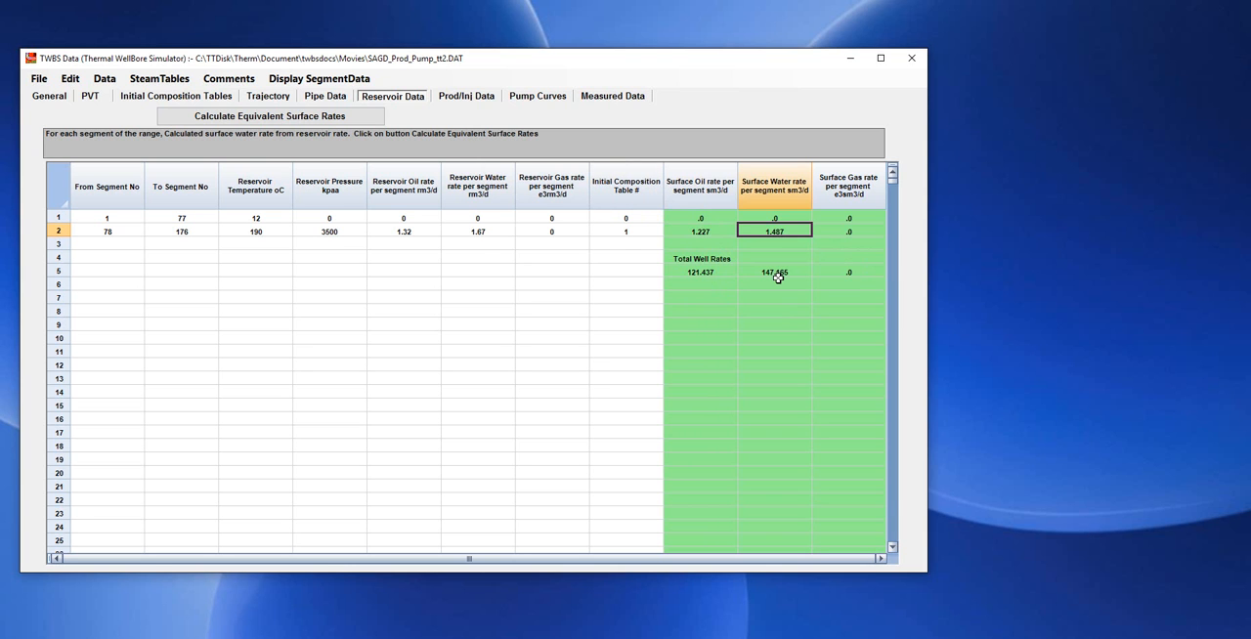
click(703, 276)
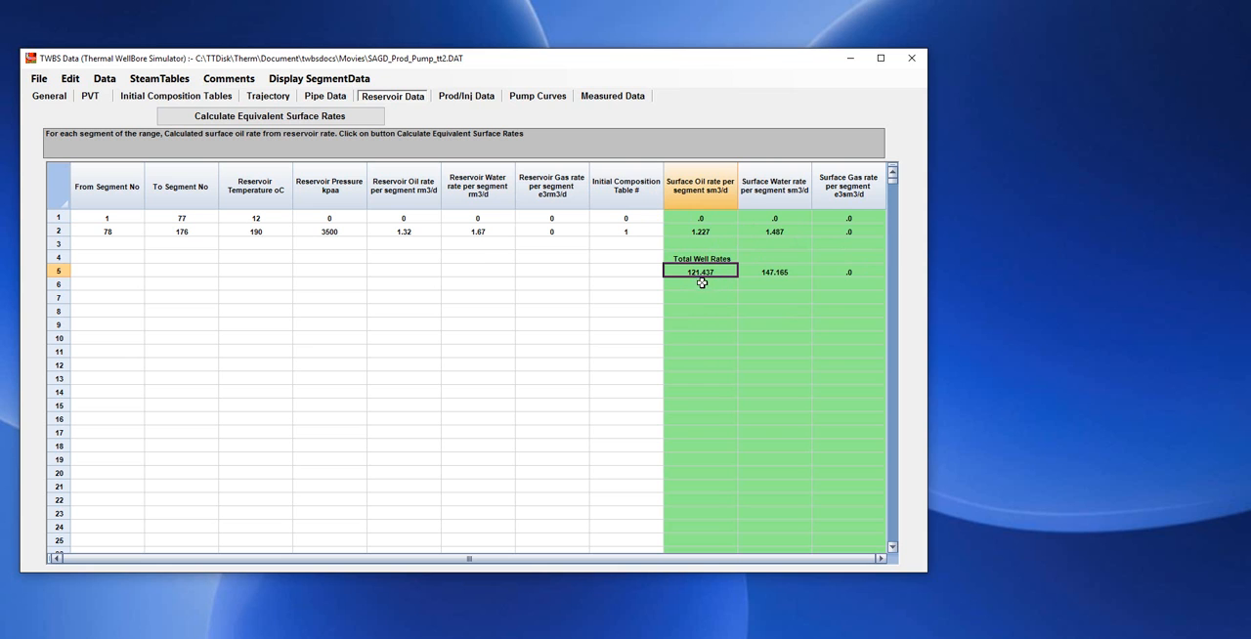
click(778, 273)
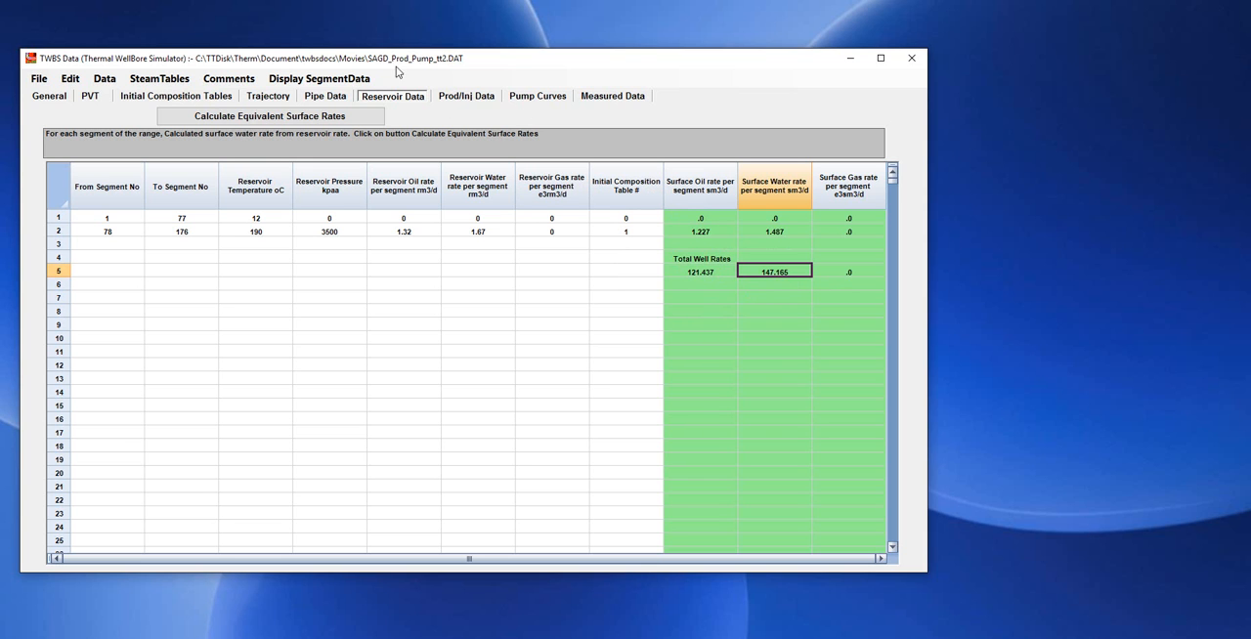
Show pump curve table 1 in a narrower window with the pump calculation note placed beside it.
click(537, 97)
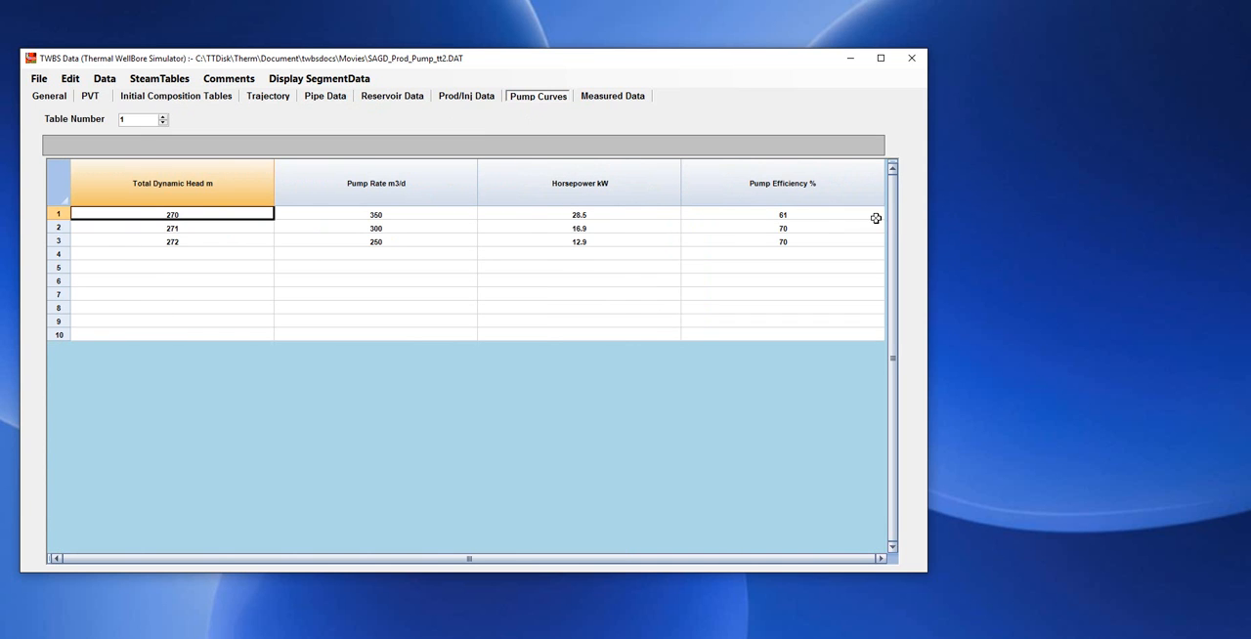
drag(929, 225, 665, 202)
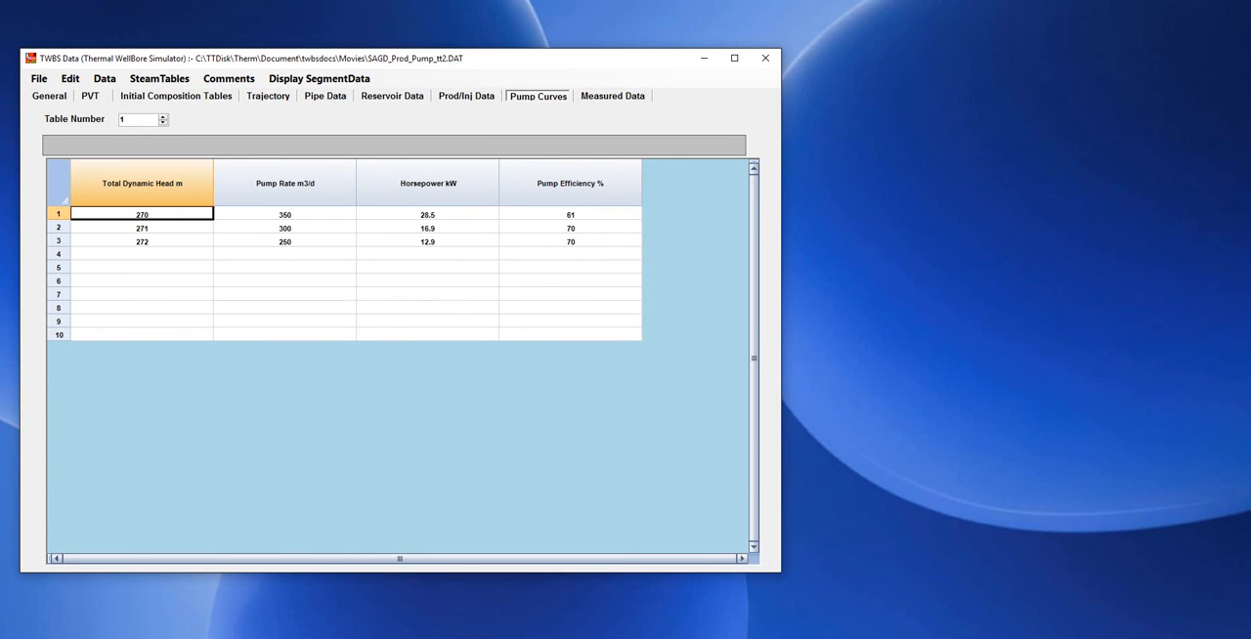
drag(0, 0, 1007, 121)
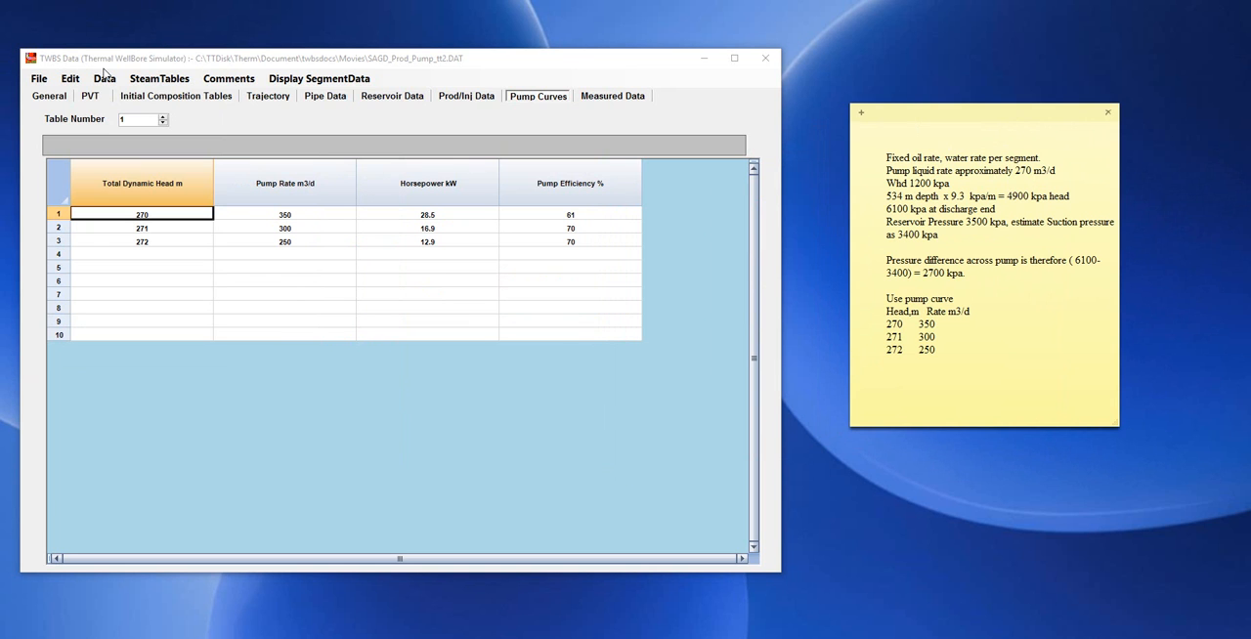
Check the production point's offtake pressure and the true depths of the segments around segment 108 in the well trajectory.
click(466, 97)
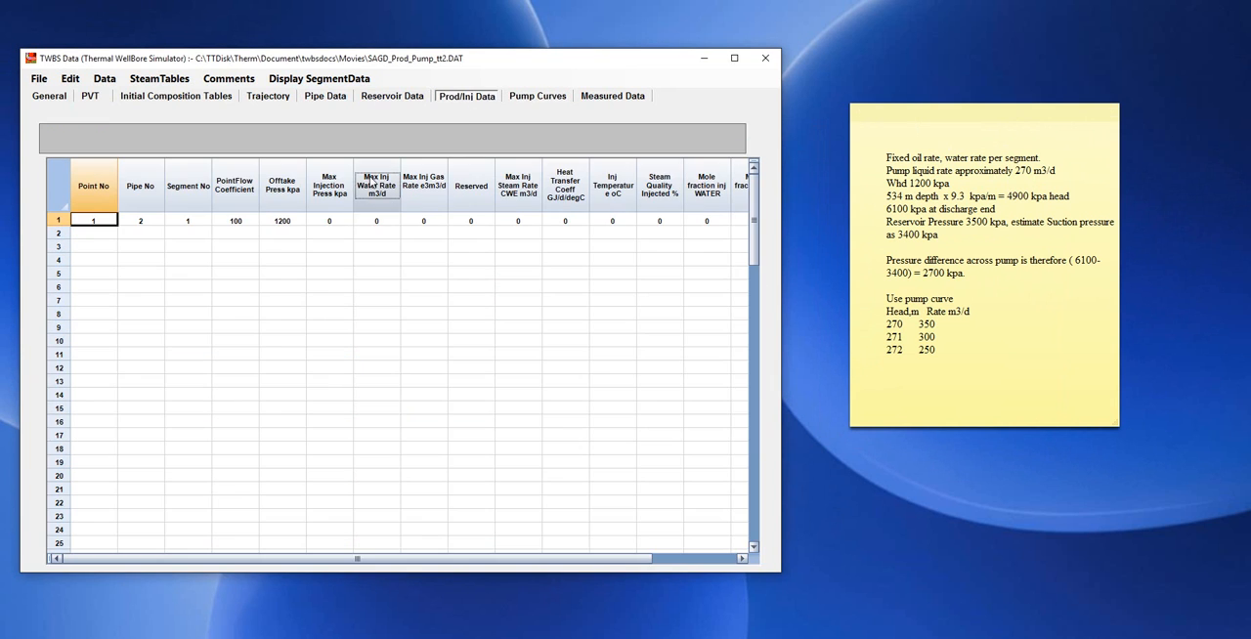
click(296, 220)
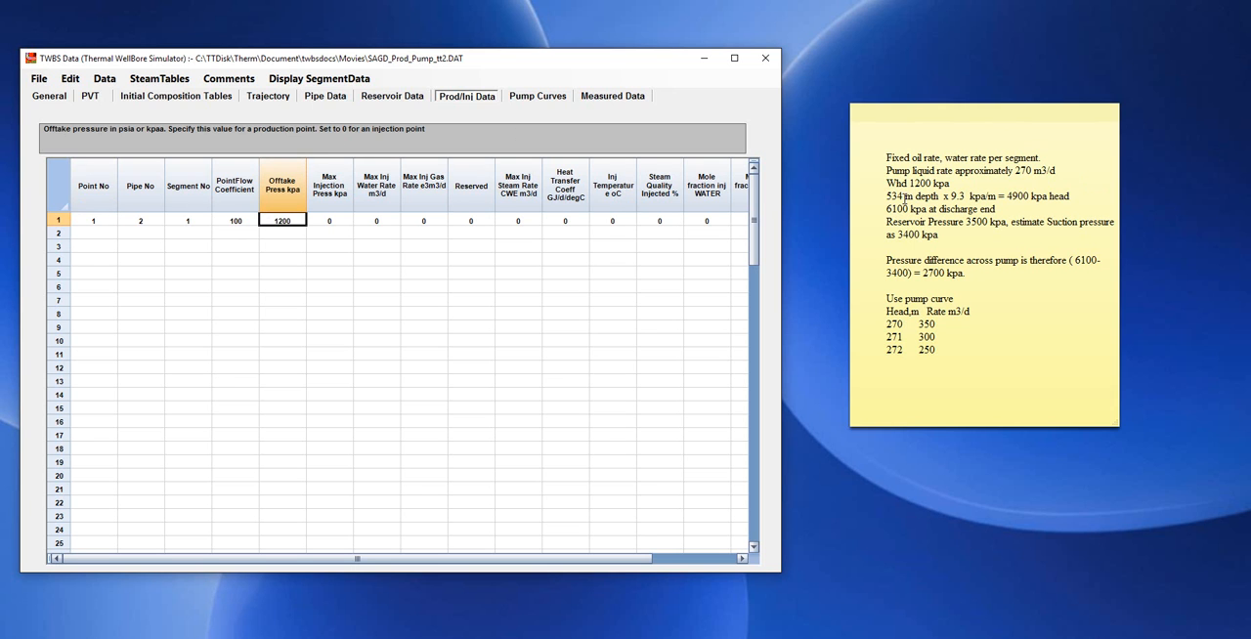
click(274, 98)
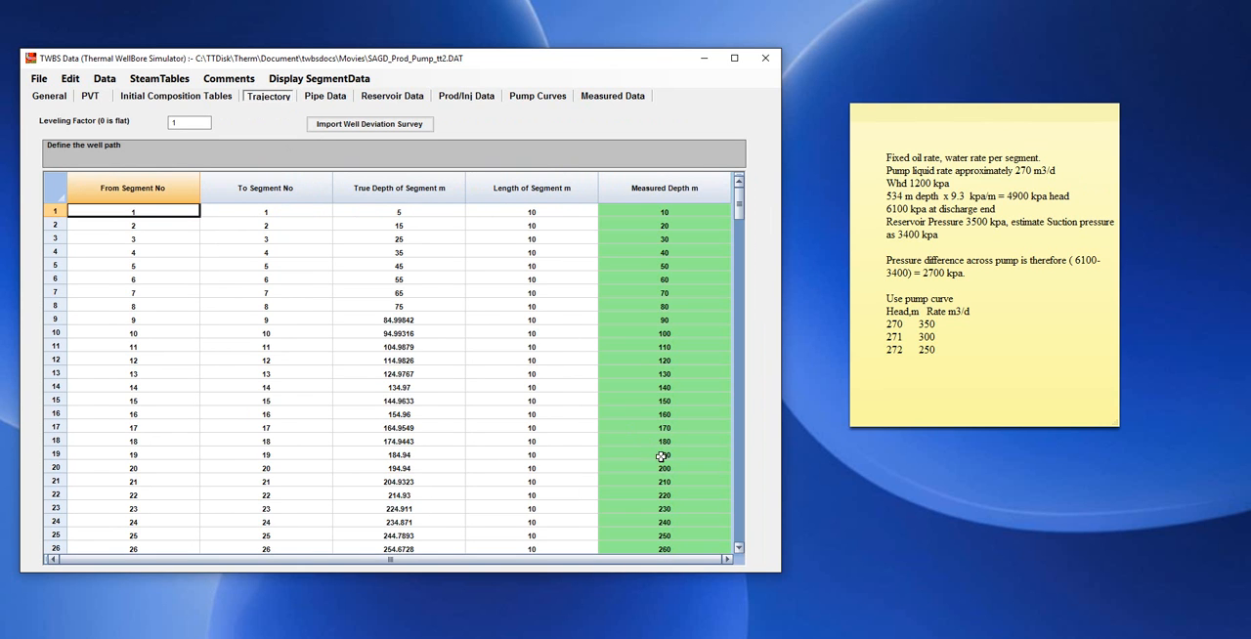
scroll(741, 535, down, 20)
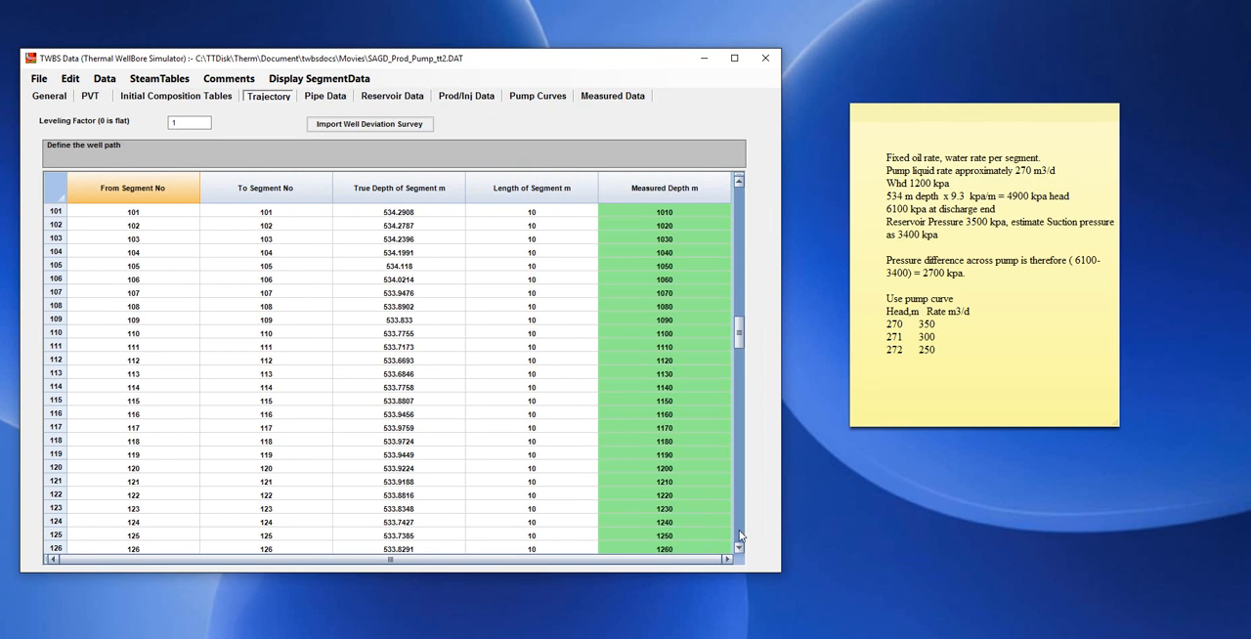
click(389, 304)
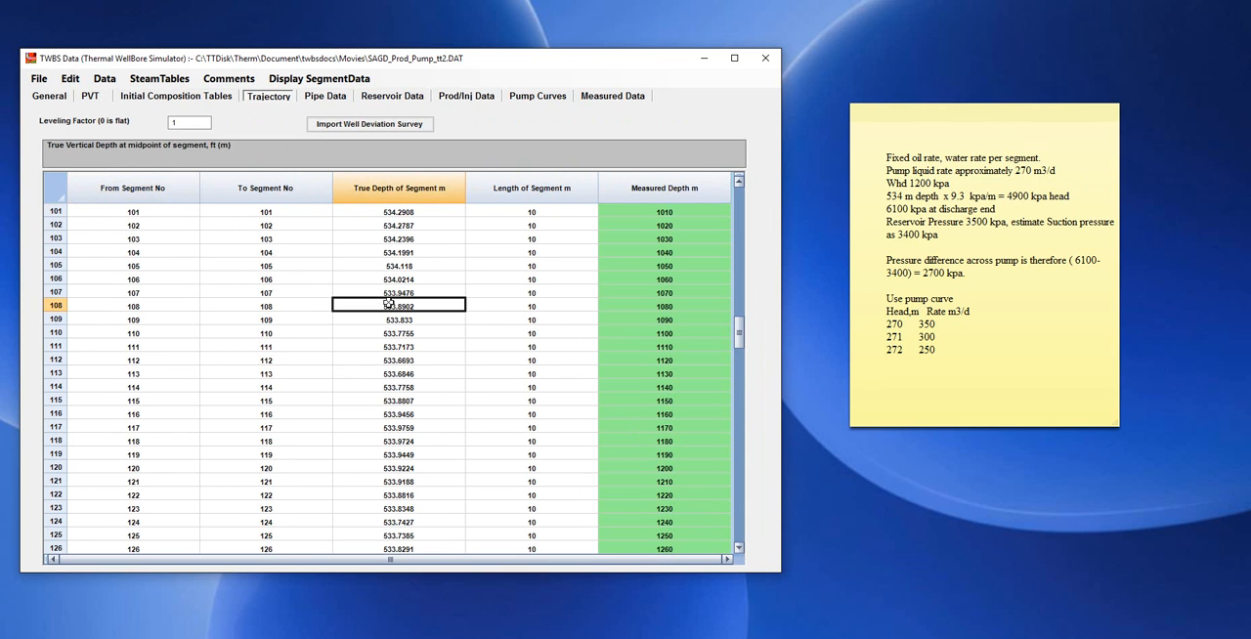
scroll(386, 295, down, 2)
scroll(385, 293, up, 4)
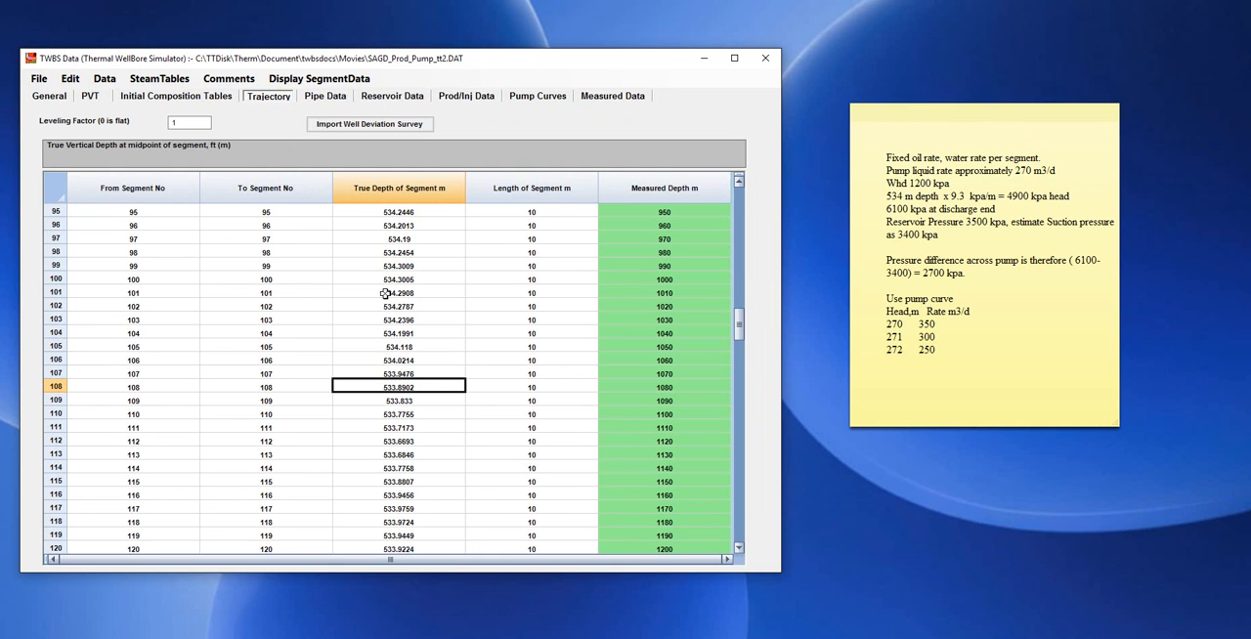
scroll(386, 293, down, 1)
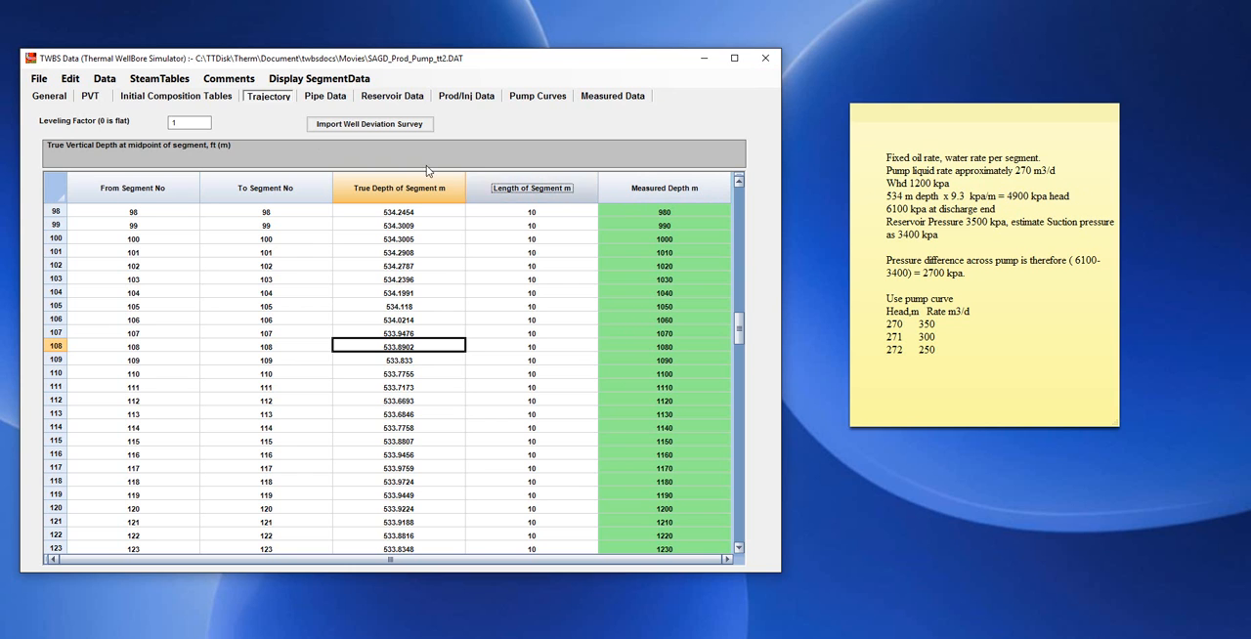
Compare the offtake pressure with the pump calculation note and display the wellbore schematic from the pipe data.
click(329, 98)
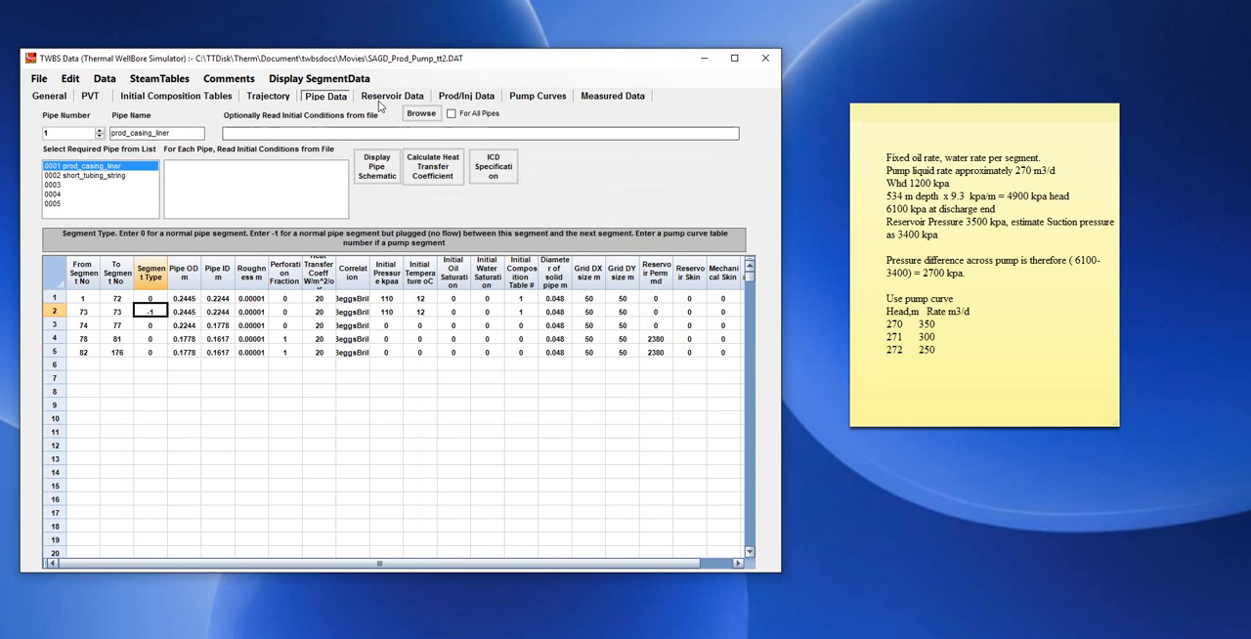
click(459, 96)
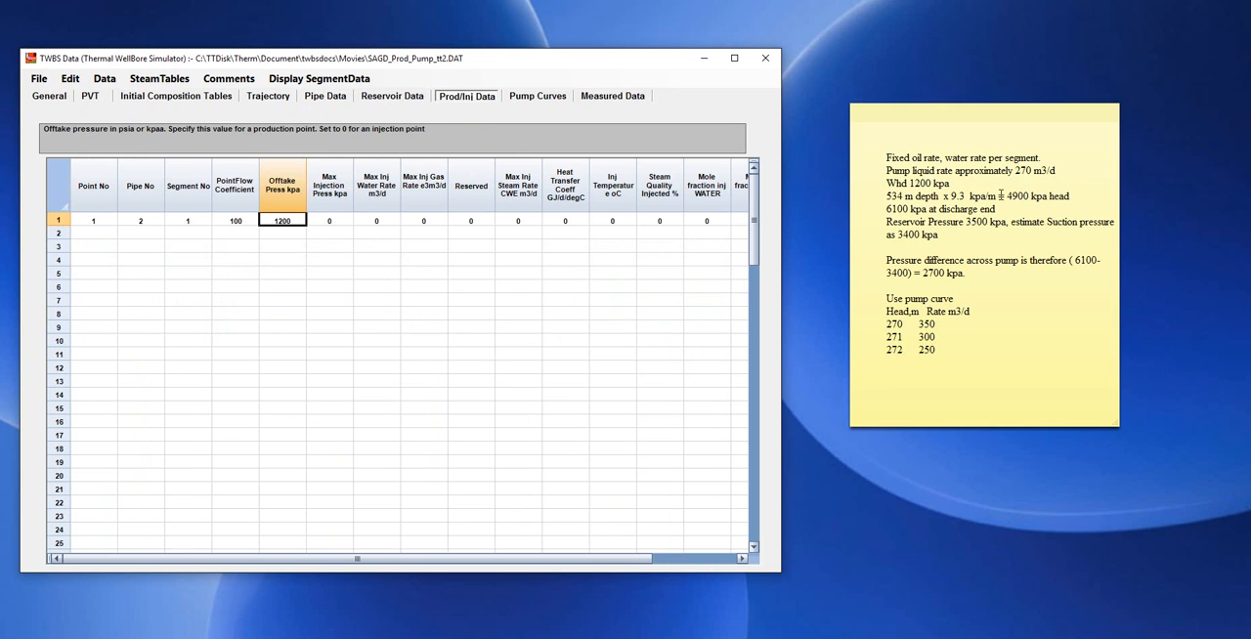
click(913, 183)
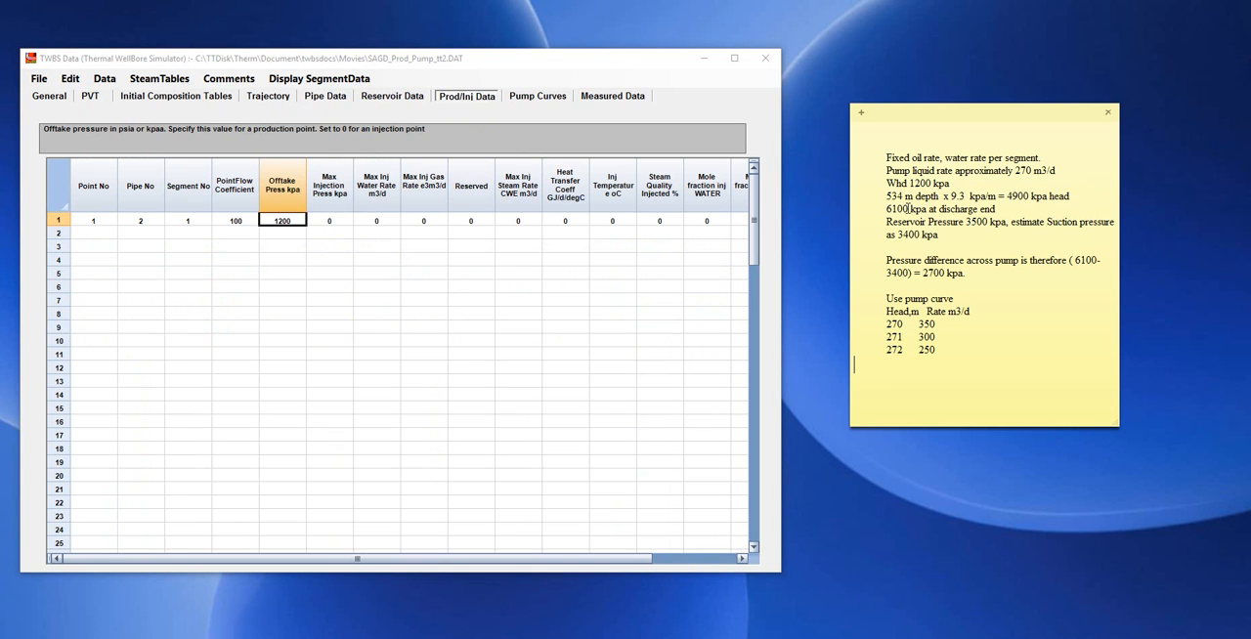
click(338, 100)
click(383, 168)
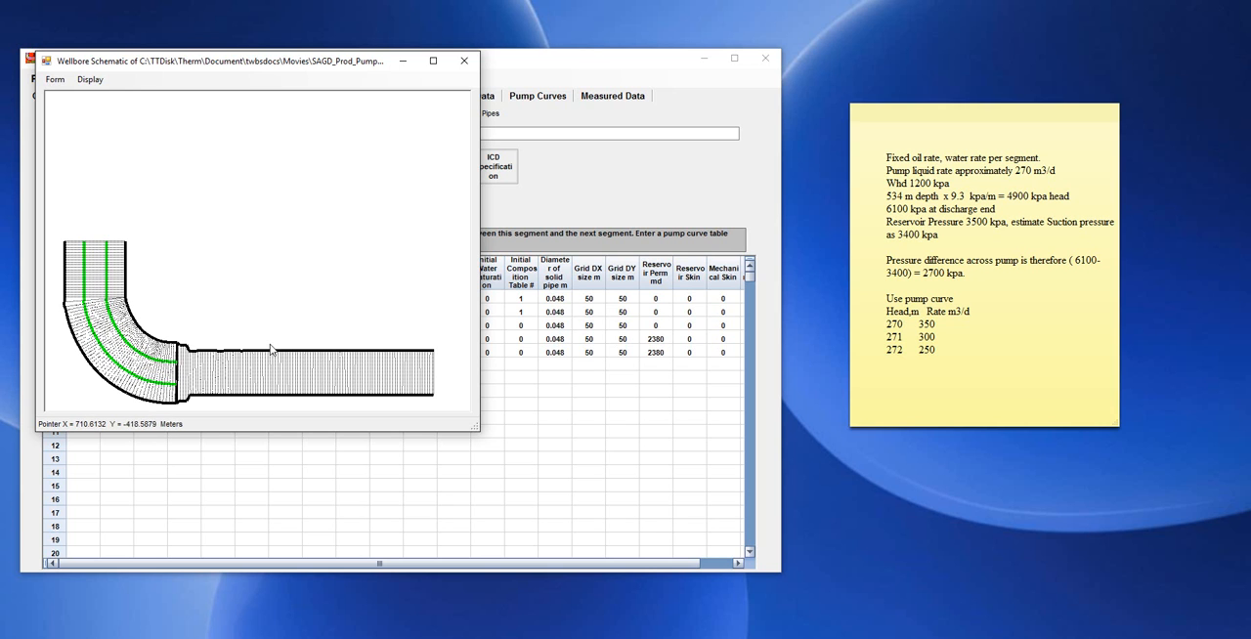
drag(313, 63, 332, 178)
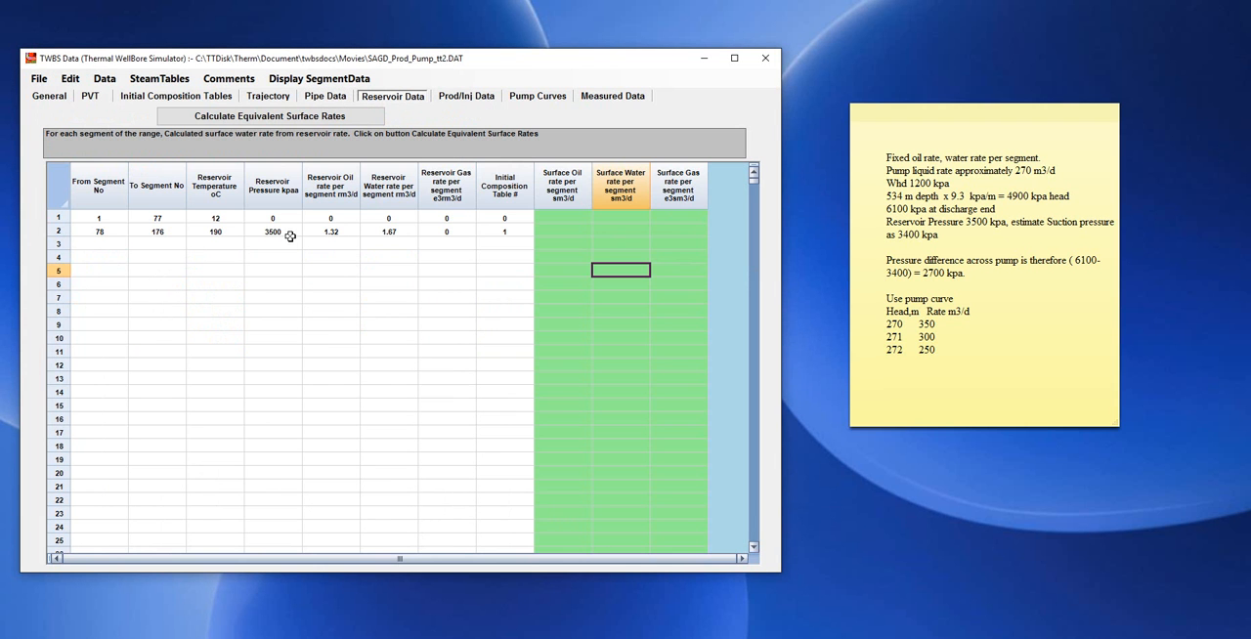
Check the reservoir pressure for segments 78 to 176 against the schematic and the note's suction pressure estimate.
click(285, 232)
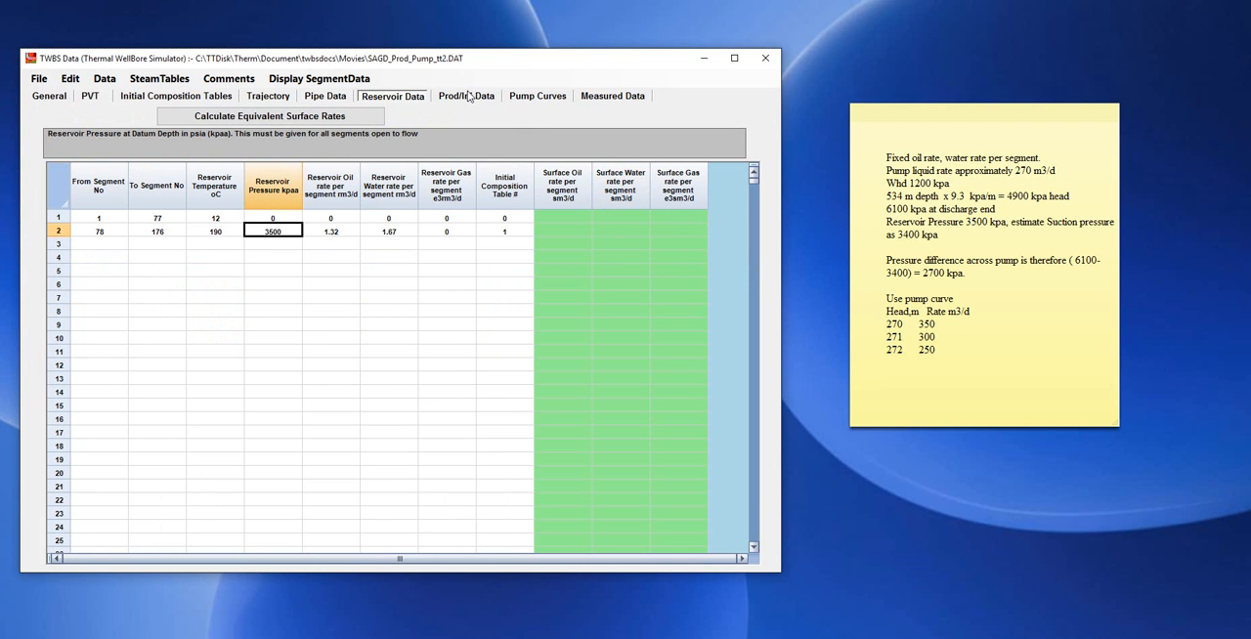
drag(404, 62, 528, 16)
click(122, 264)
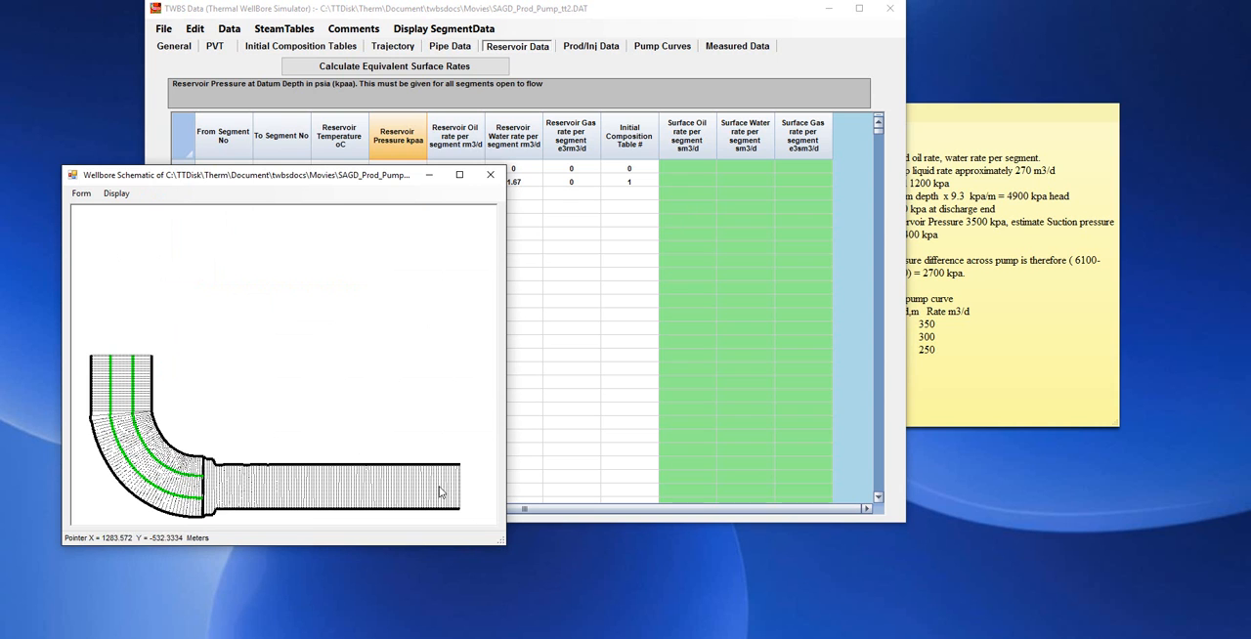
click(1006, 301)
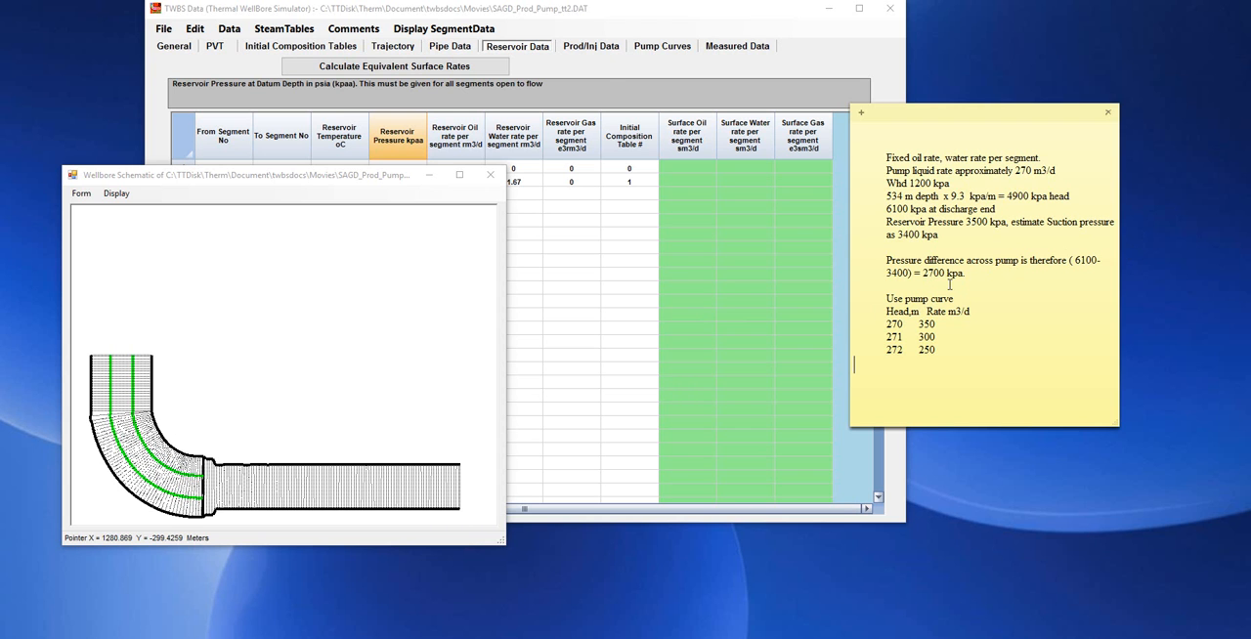
Review the head, rate, horsepower and efficiency columns of pump curve table 1 against the values in the note.
click(663, 46)
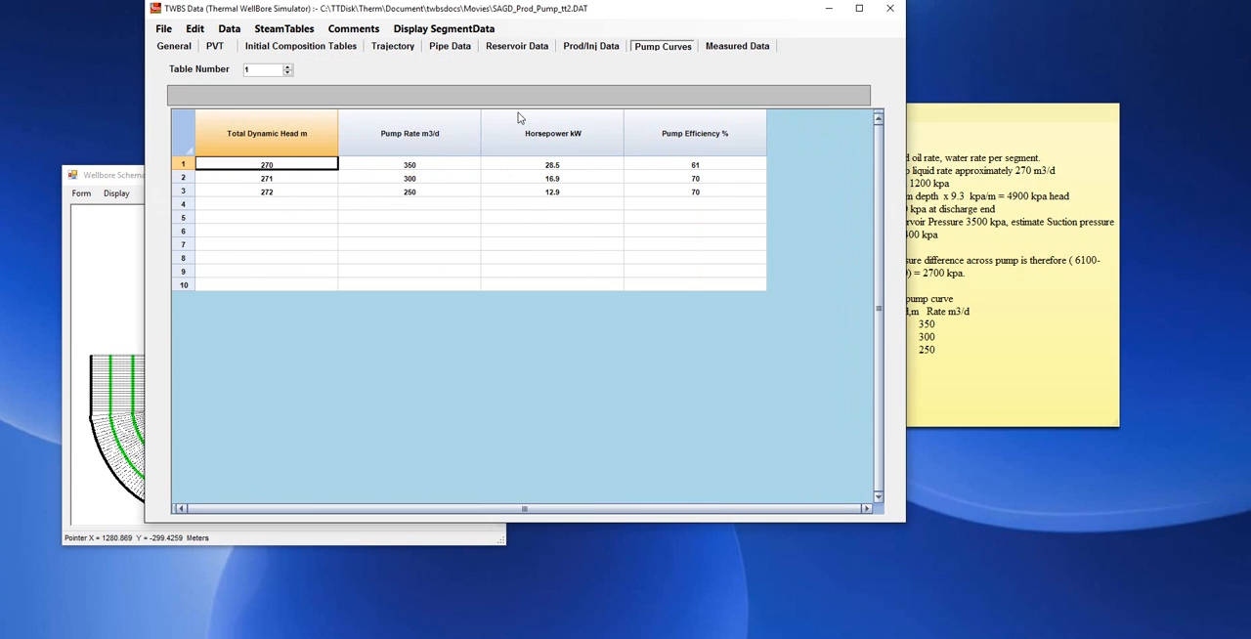
drag(393, 10, 307, 26)
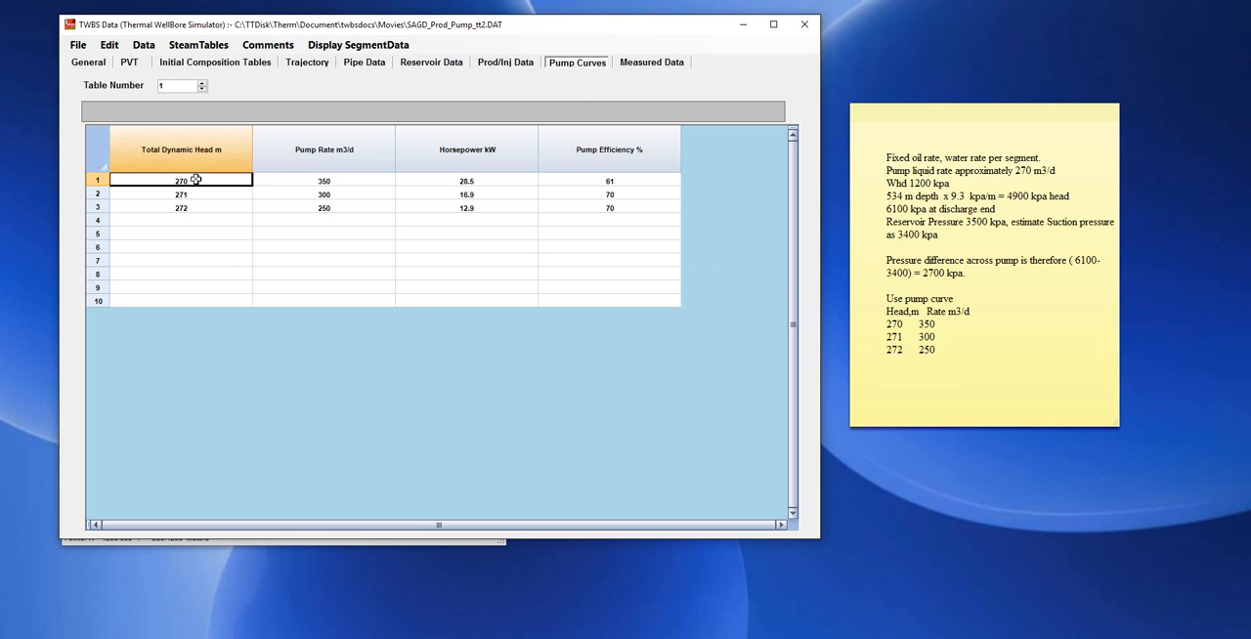
drag(195, 180, 194, 207)
drag(332, 181, 329, 208)
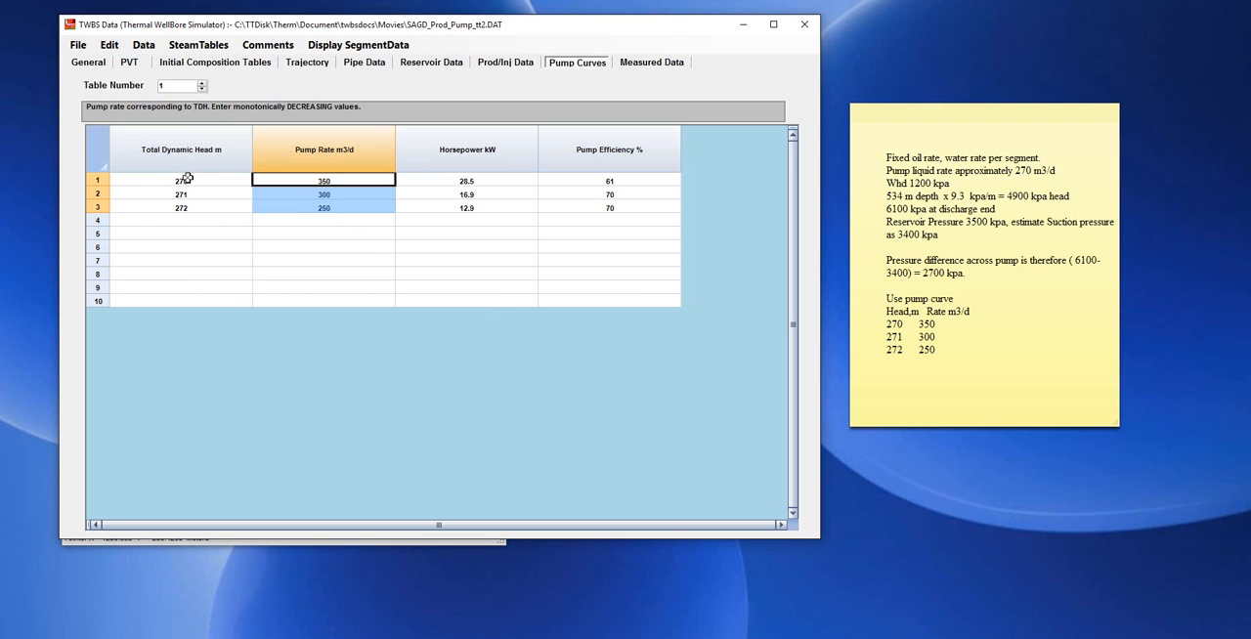
click(486, 180)
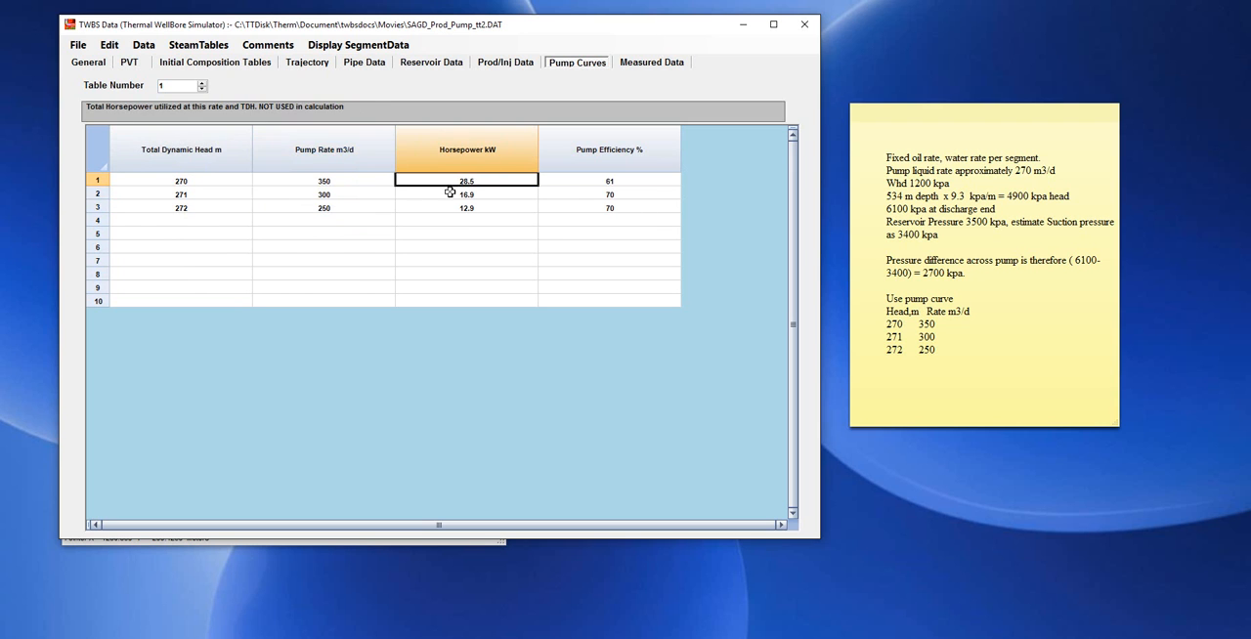
drag(489, 180, 487, 204)
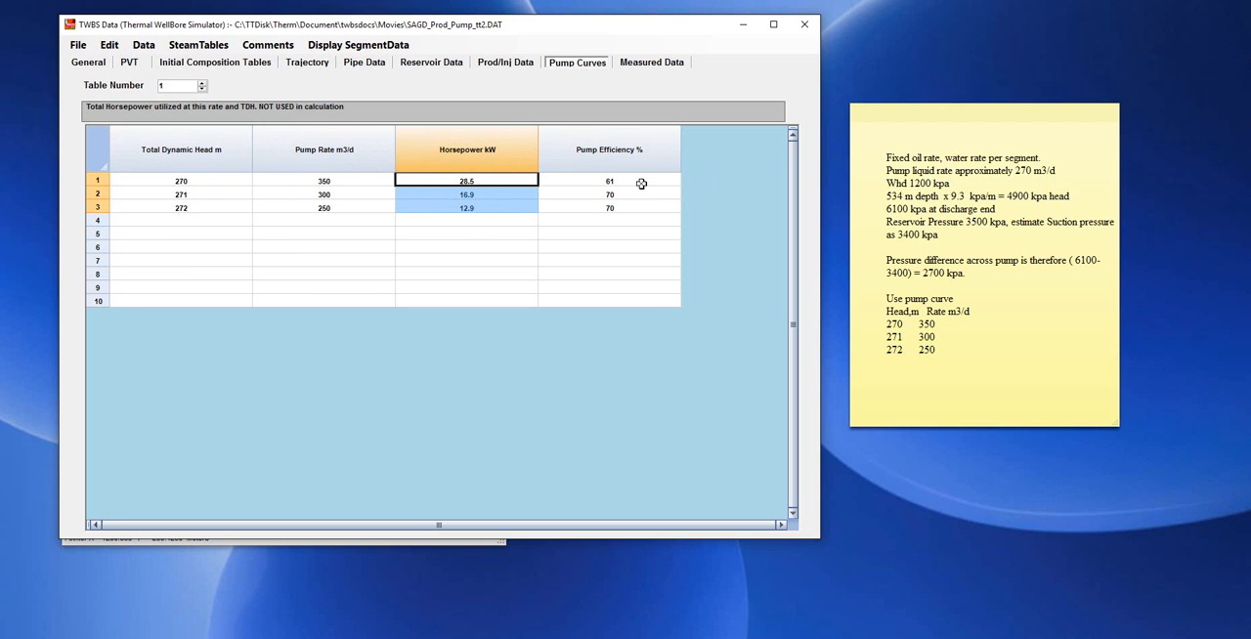
drag(642, 183, 638, 208)
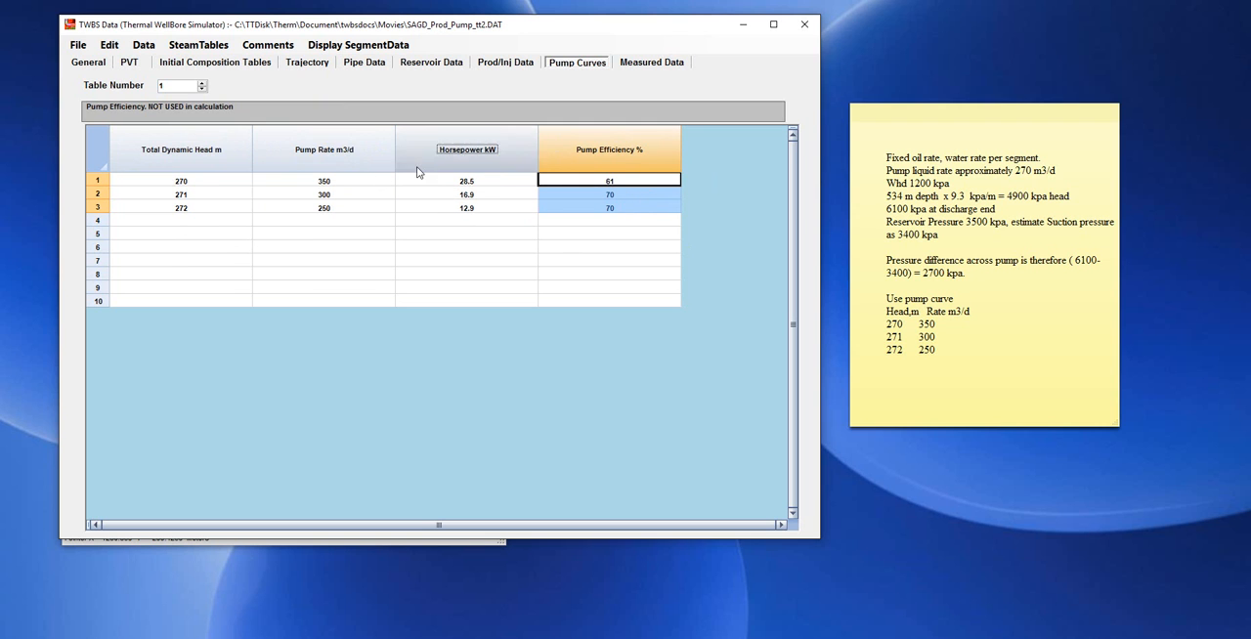
drag(329, 174, 330, 205)
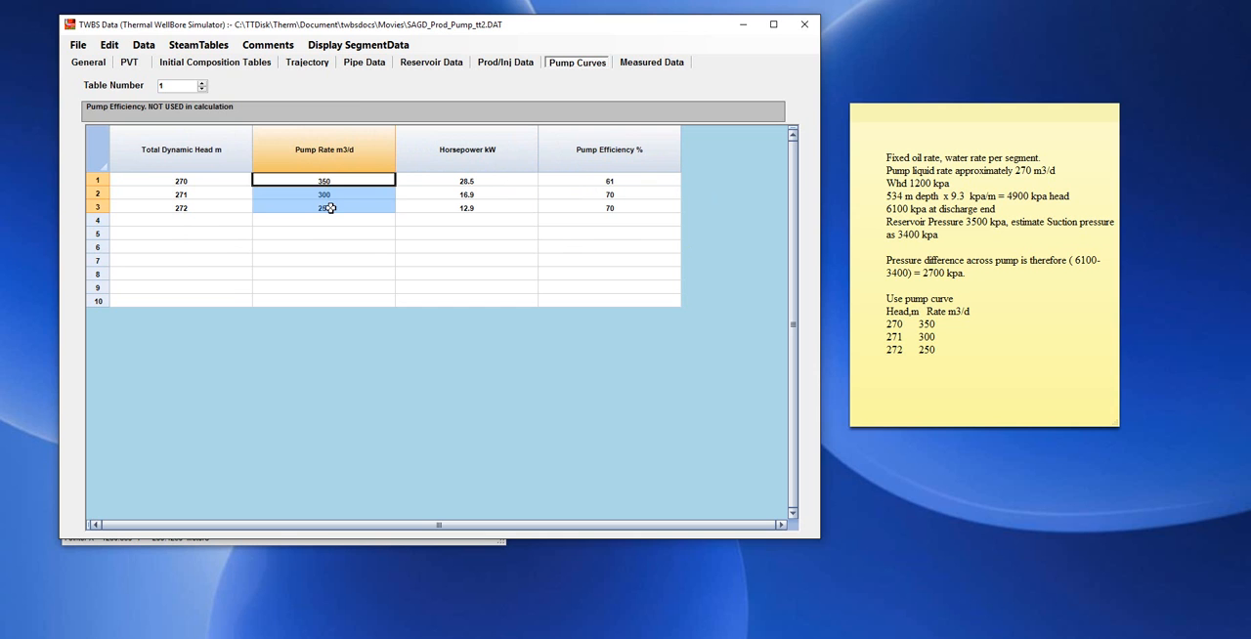
drag(196, 179, 307, 208)
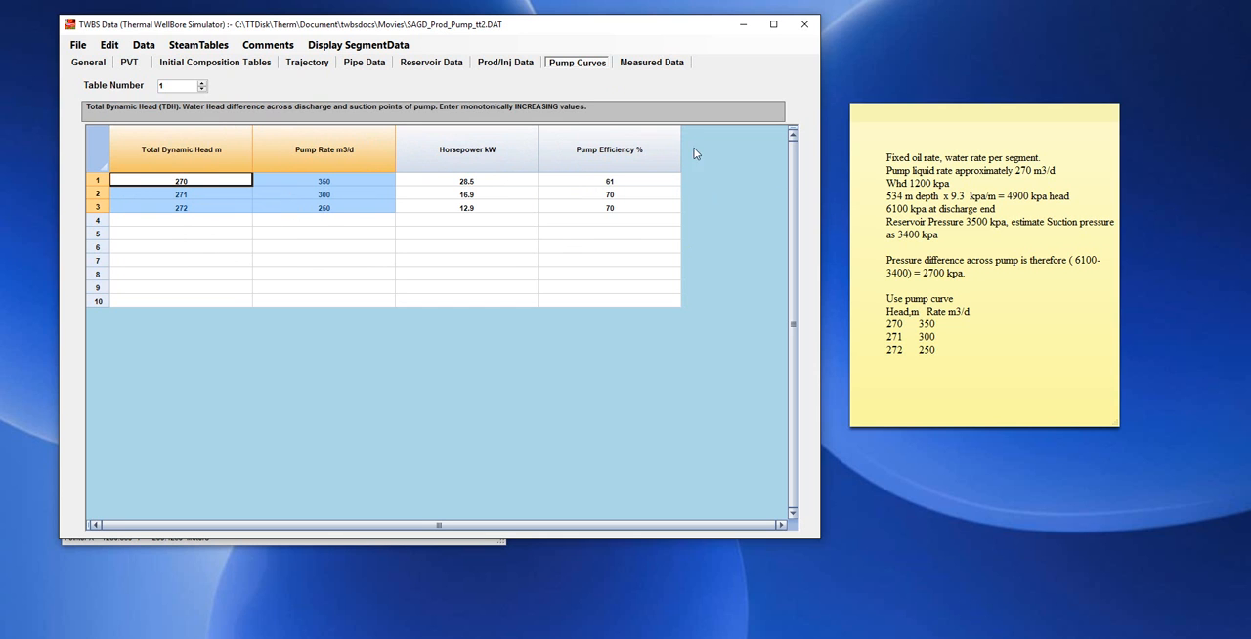
Exit data preparation for SAGD_Prod_Pump_tt2.DAT and accept the reminder about saving changes.
drag(512, 36, 670, 45)
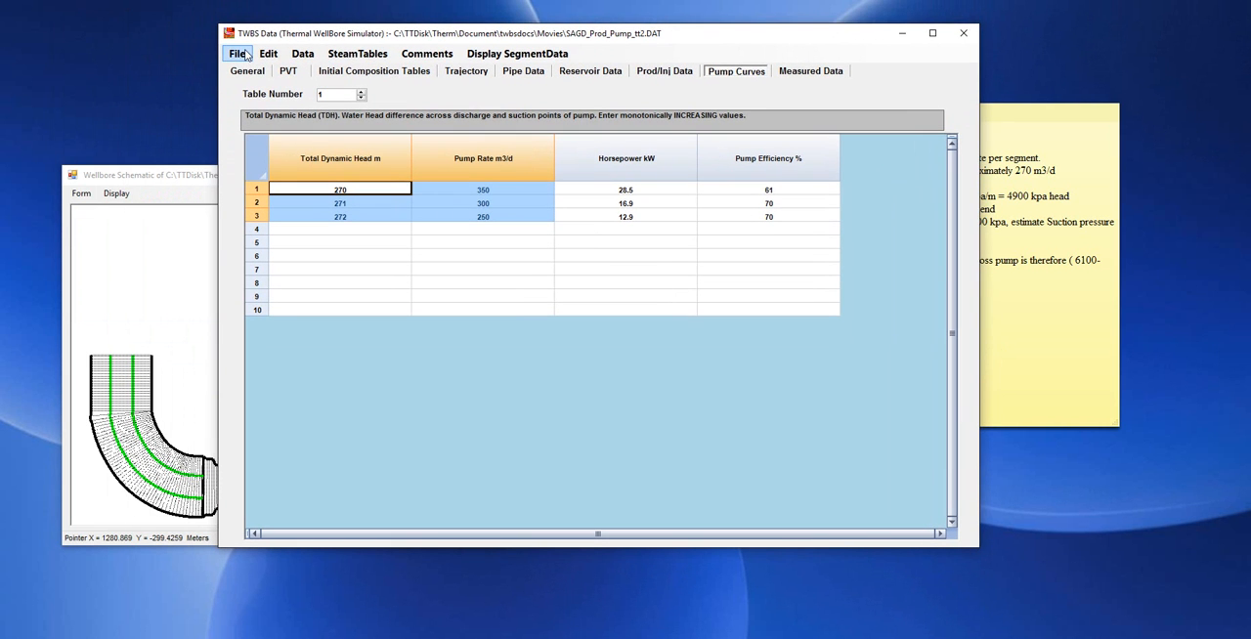
drag(518, 33, 613, 28)
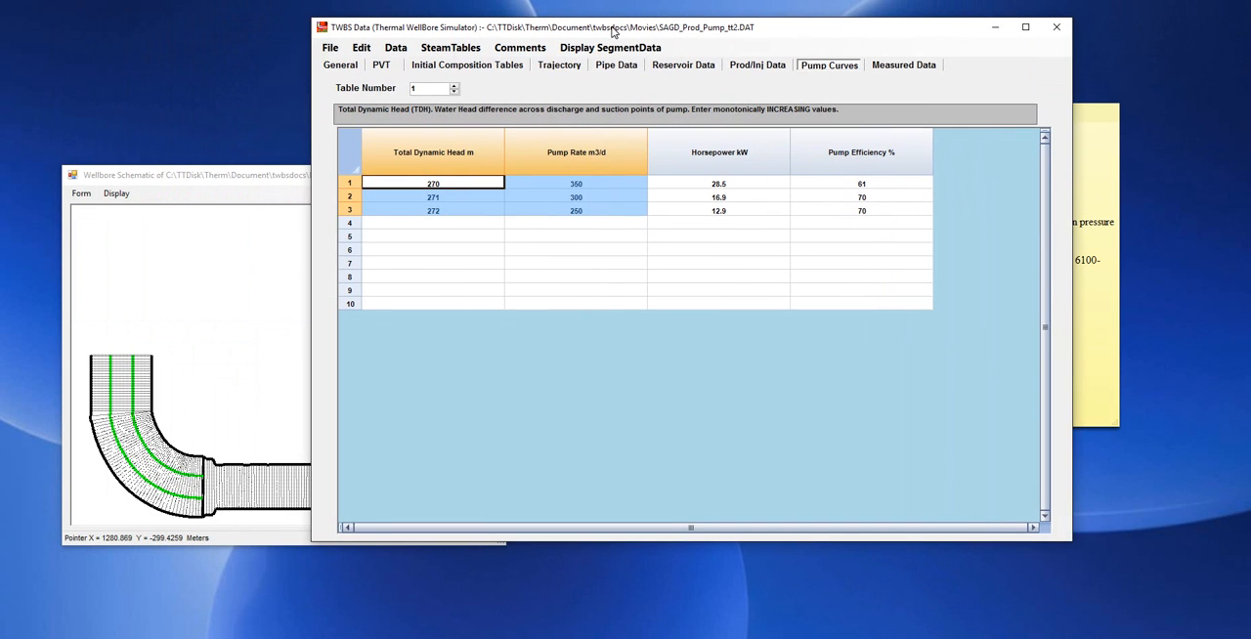
click(333, 49)
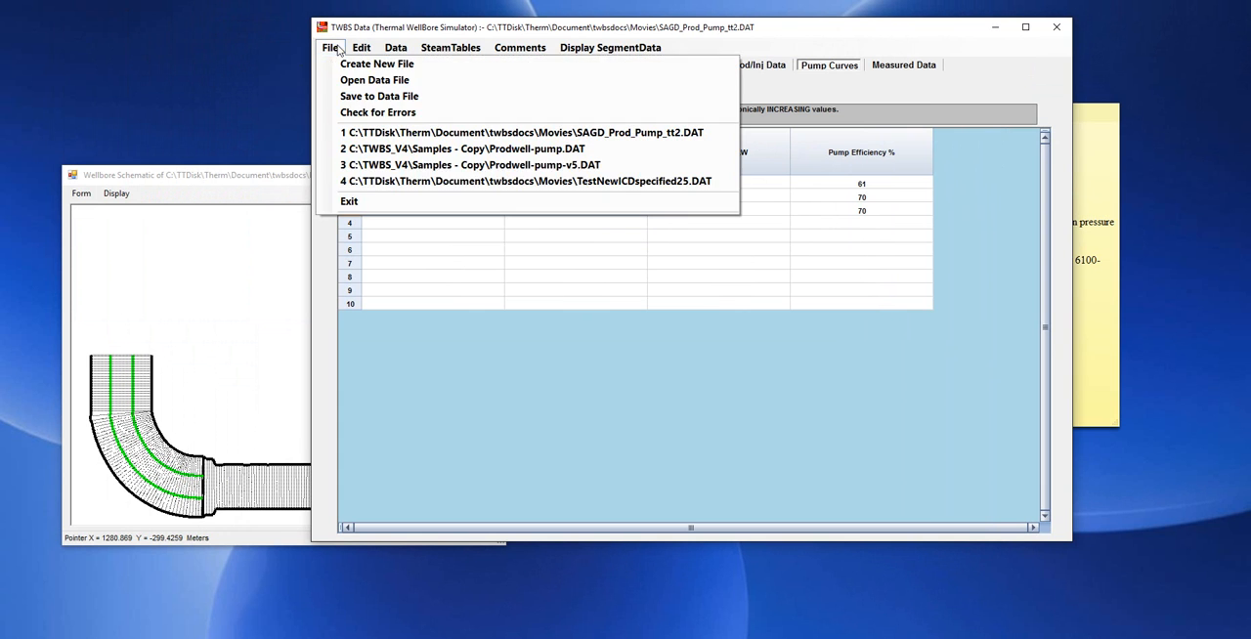
click(394, 202)
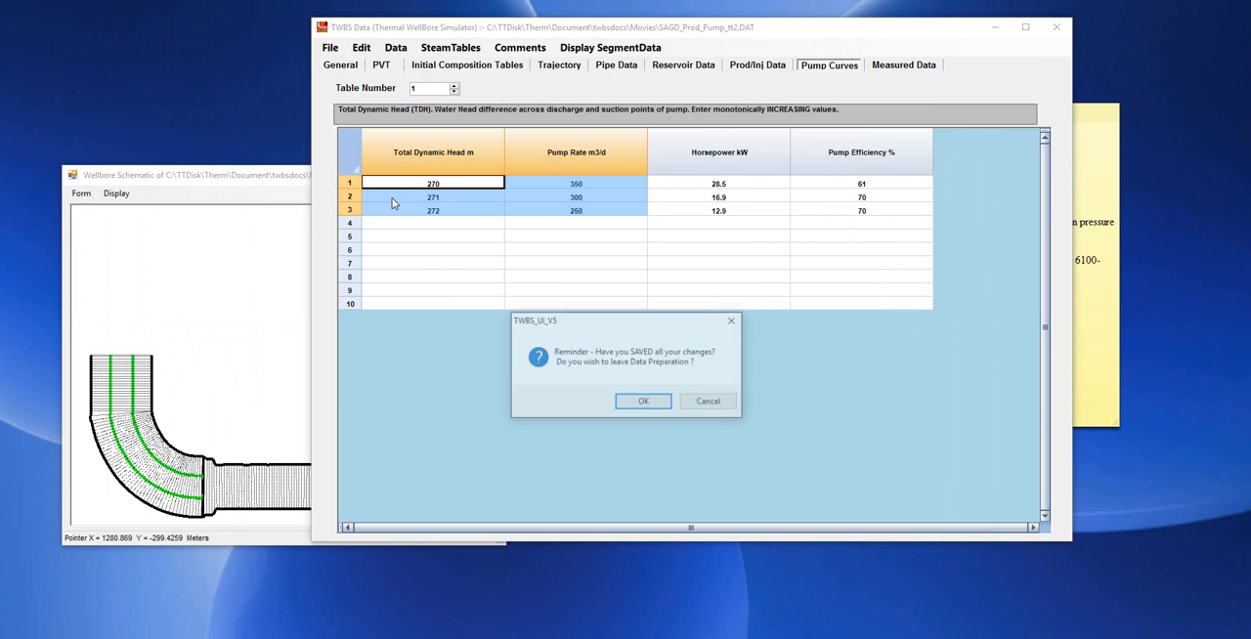
click(640, 404)
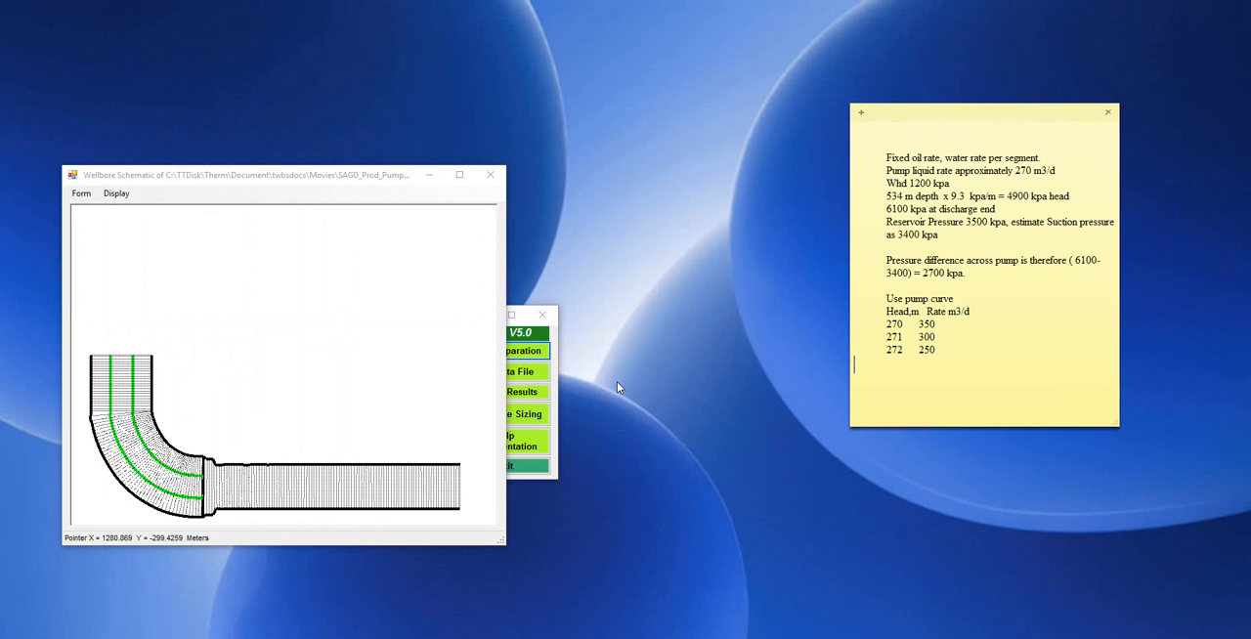
Load SAGD_Prod_Pump_tt2.DAT from the Movies folder as the data file to run and start the simulation.
click(555, 391)
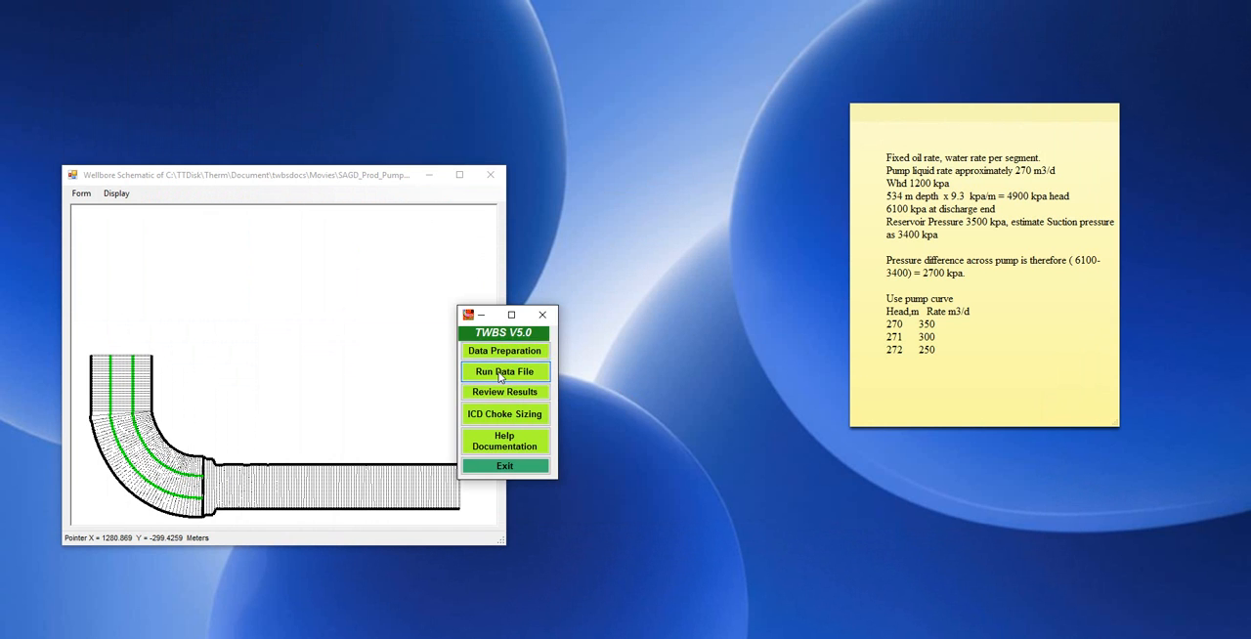
click(501, 373)
double_click(500, 232)
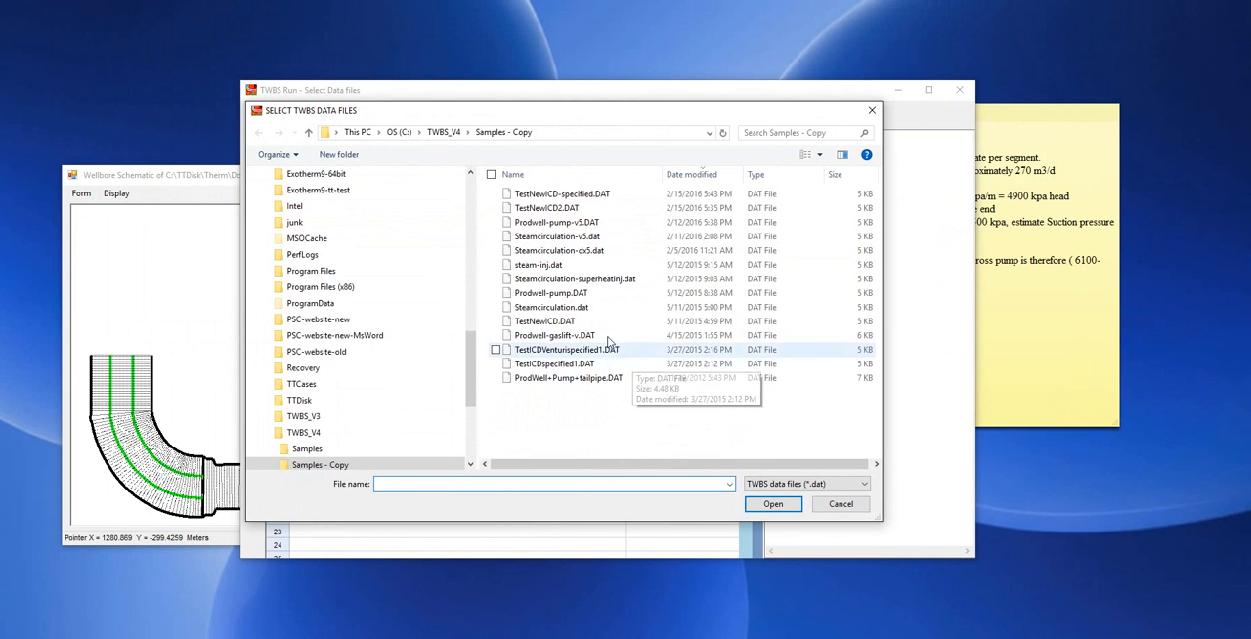
scroll(470, 342, up, 3)
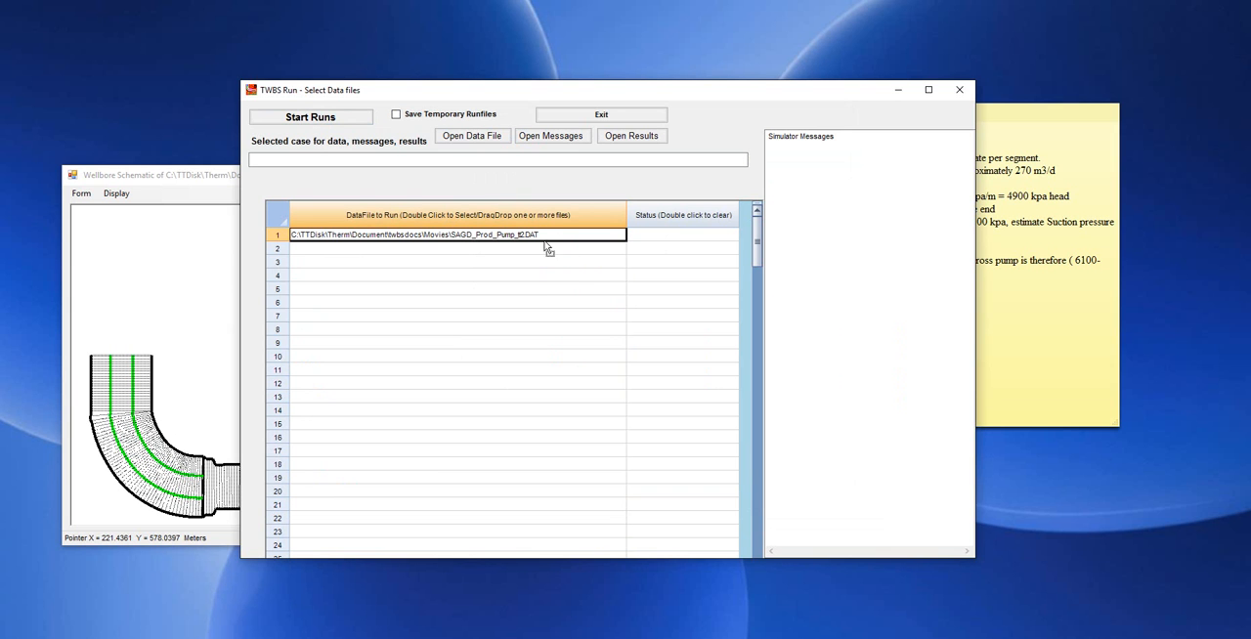
click(306, 117)
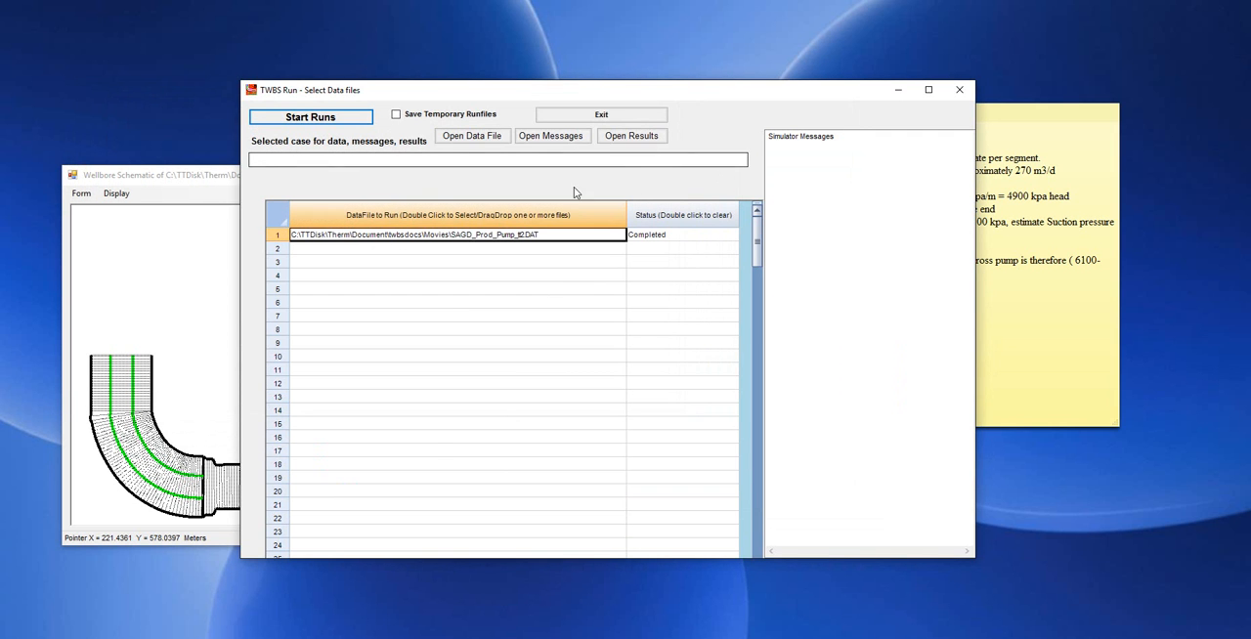
Select the SAGD_Prod_Pump_tt2.DAT case in the run list and open its results.
click(632, 136)
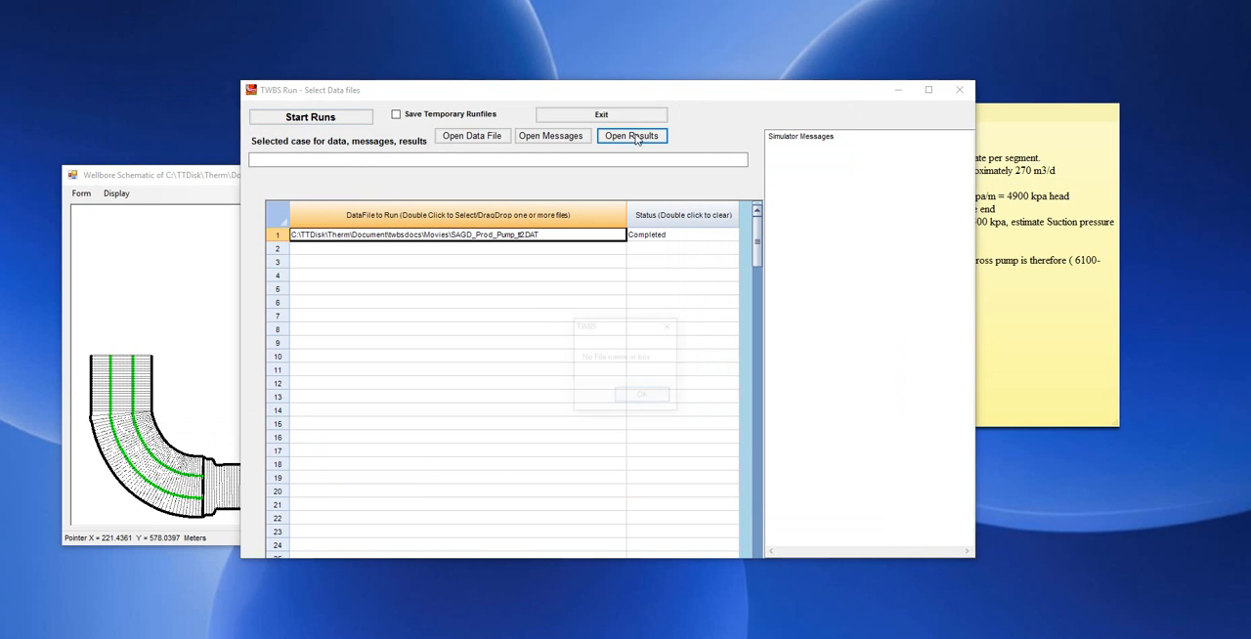
click(640, 396)
click(516, 235)
click(631, 137)
Show the segment report of pressure and liquid rate flowing into segment for Pipe 1 and Pipe 2.
drag(76, 123, 138, 130)
click(243, 113)
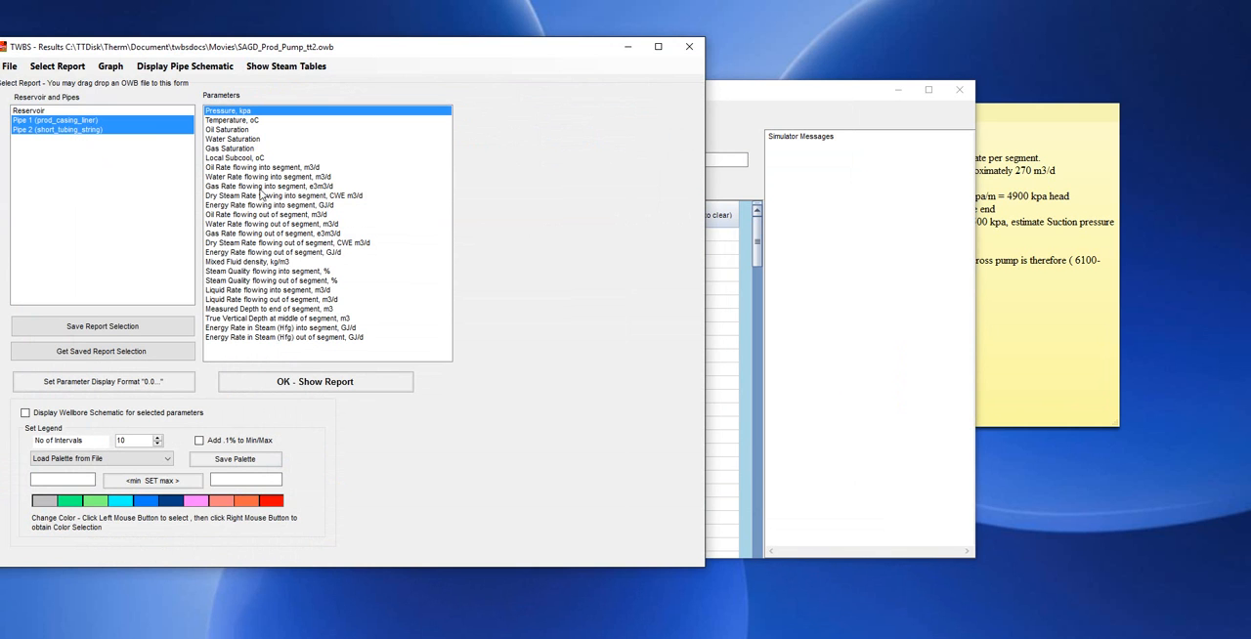
ctrl+click(257, 290)
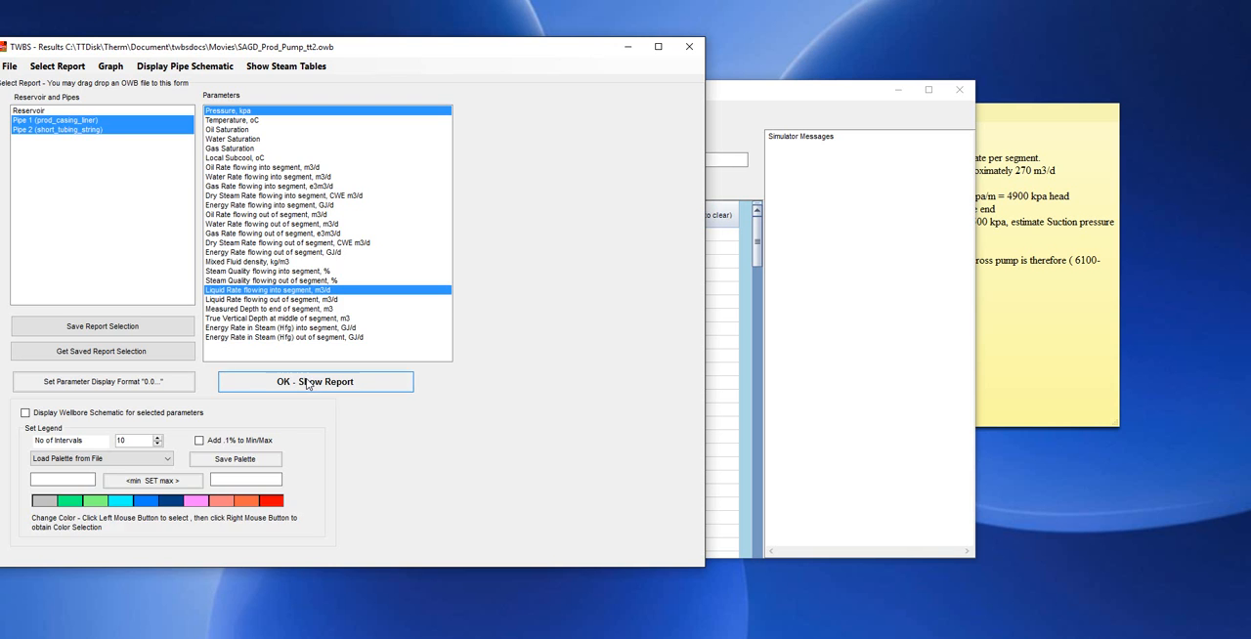
click(279, 383)
drag(496, 55, 605, 35)
click(467, 117)
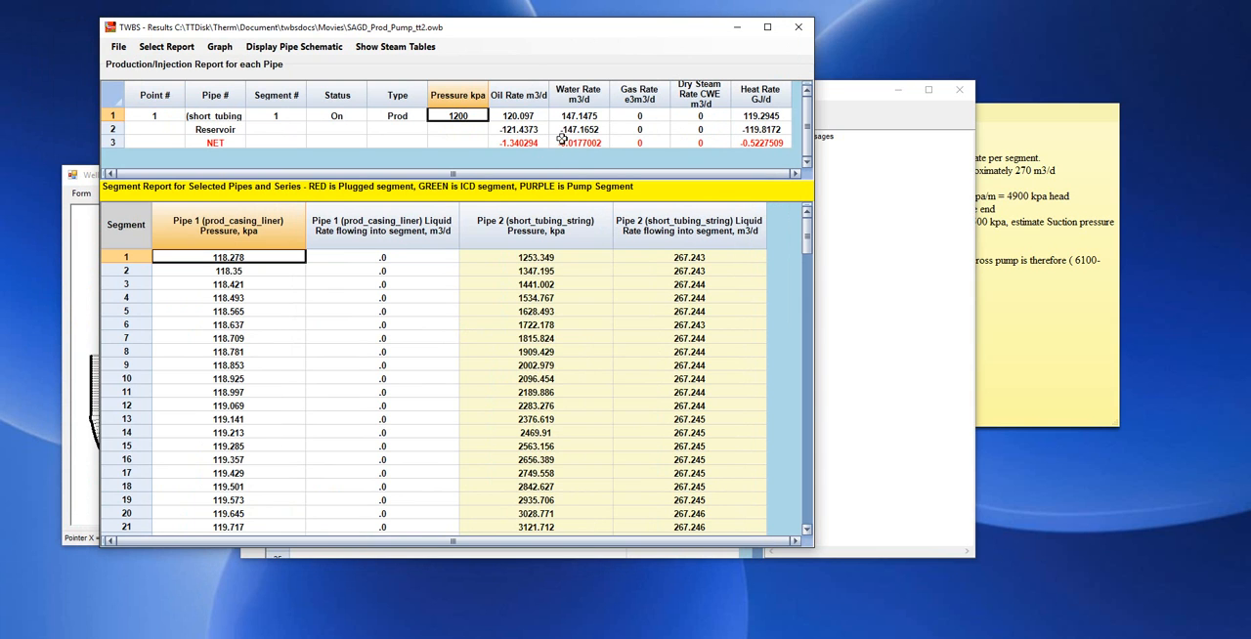
Examine the pressures on both sides of the pump at segments 72 to 74 in the segment report.
click(807, 516)
click(808, 516)
click(808, 516)
click(807, 516)
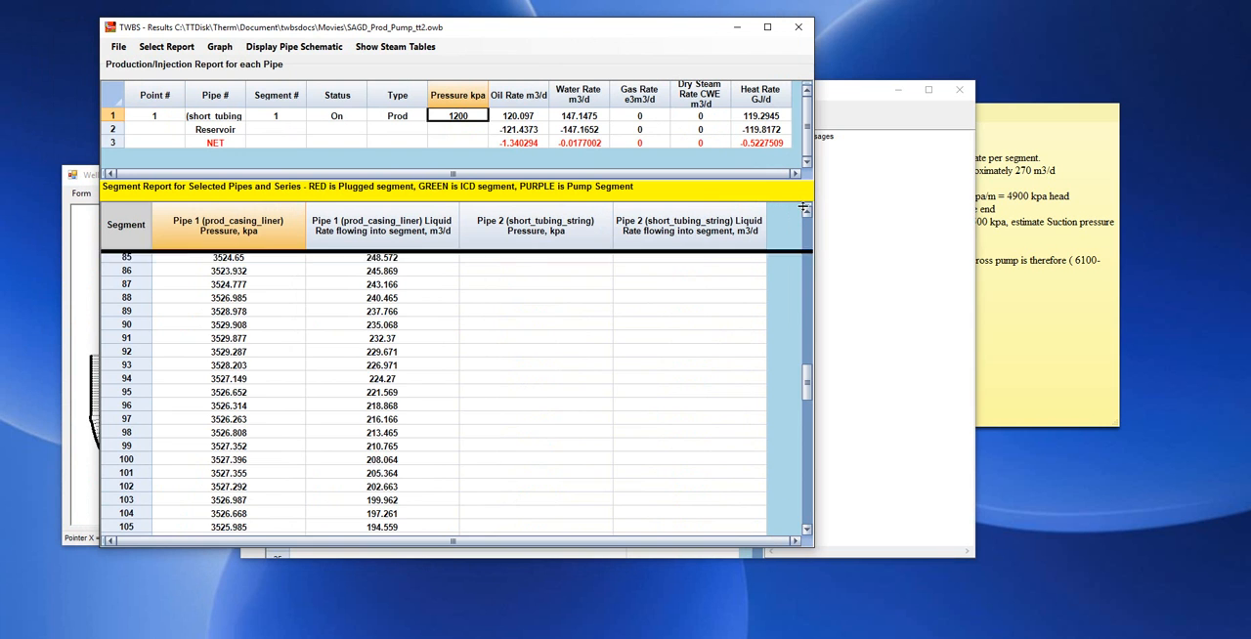
click(807, 210)
click(807, 210)
click(807, 211)
click(806, 210)
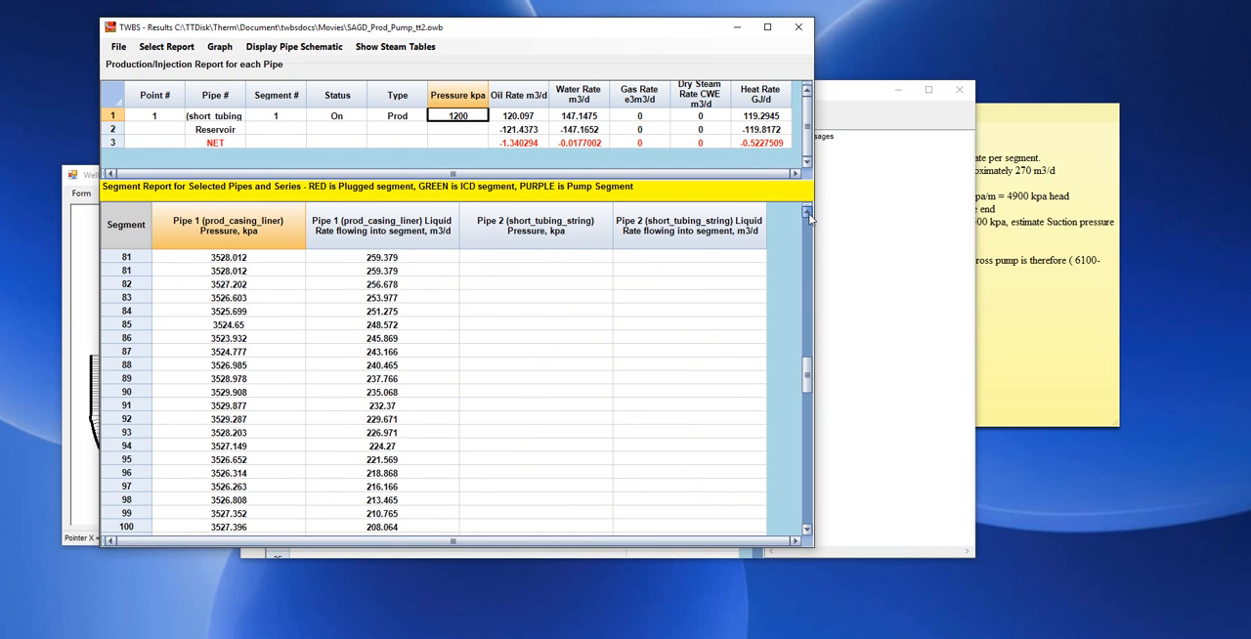
scroll(806, 215, up, 6)
click(547, 392)
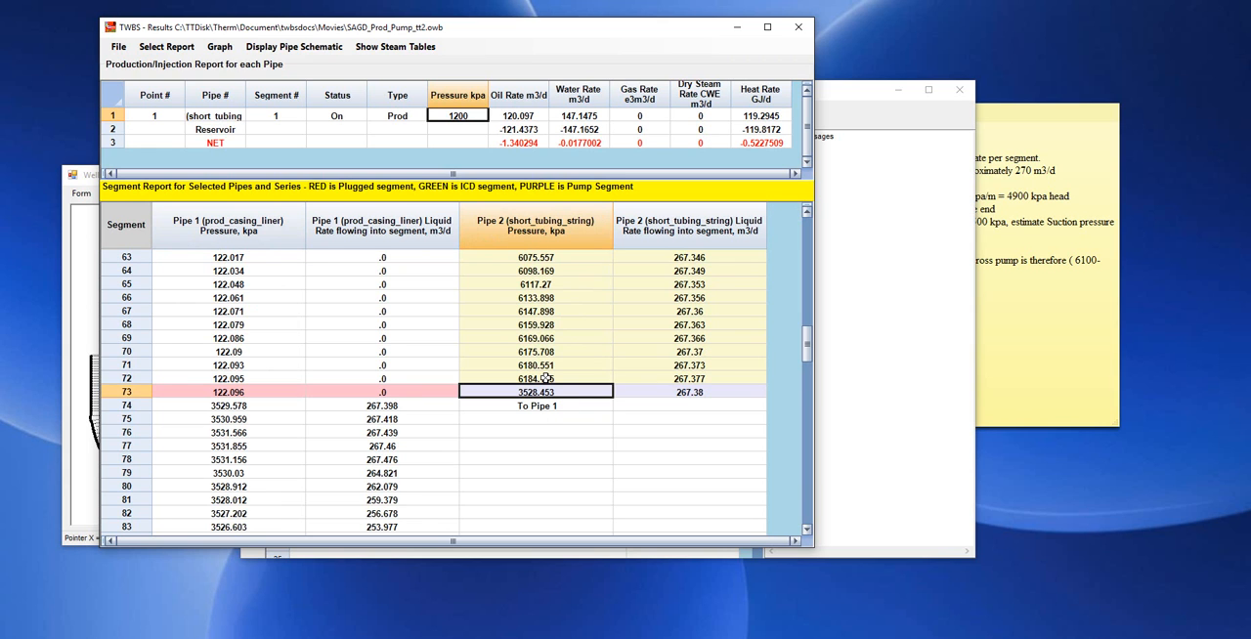
click(546, 379)
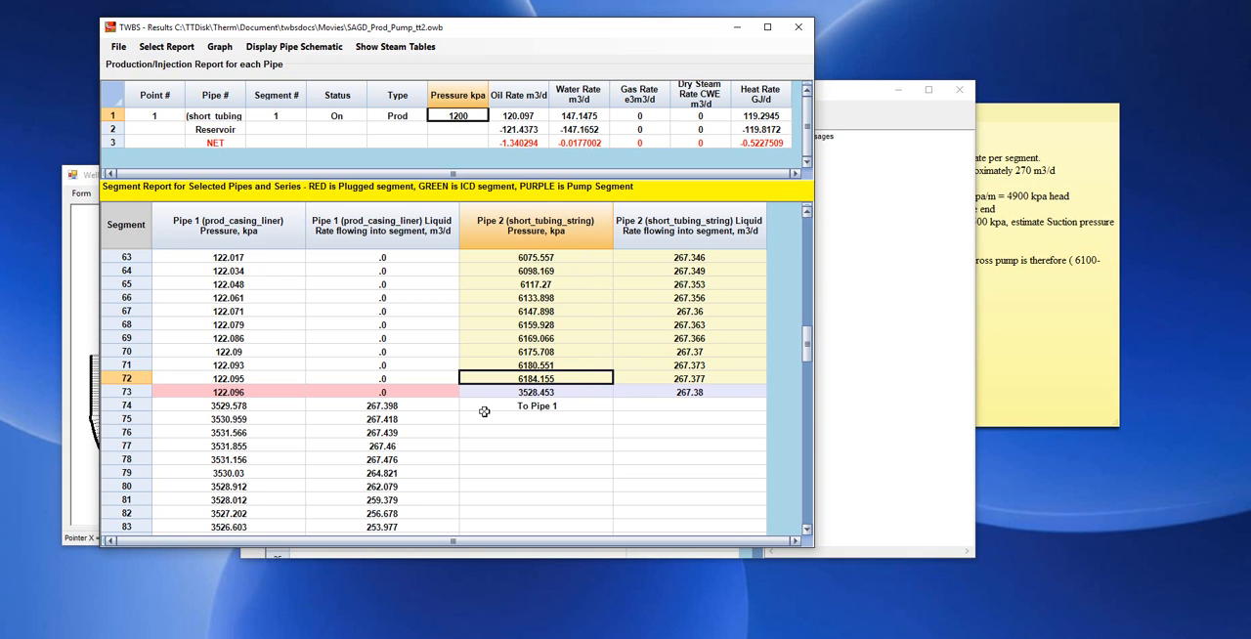
click(238, 405)
Add the Reservoir to the selected pipes and show the segment report again.
click(167, 46)
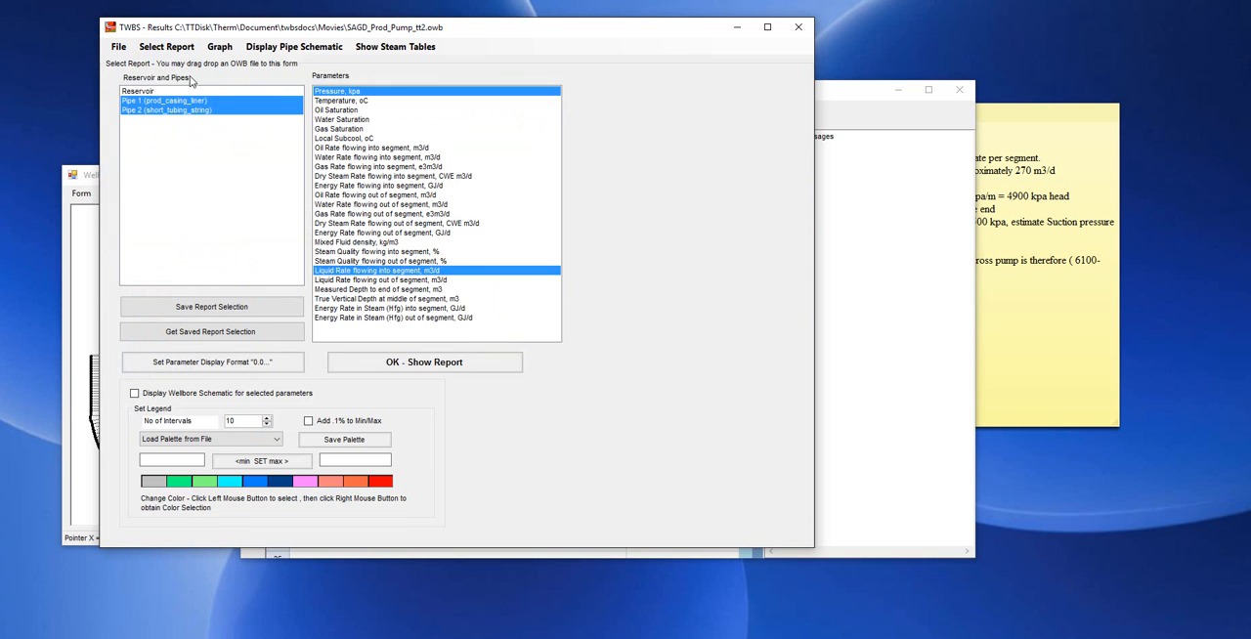
ctrl+click(193, 91)
click(382, 359)
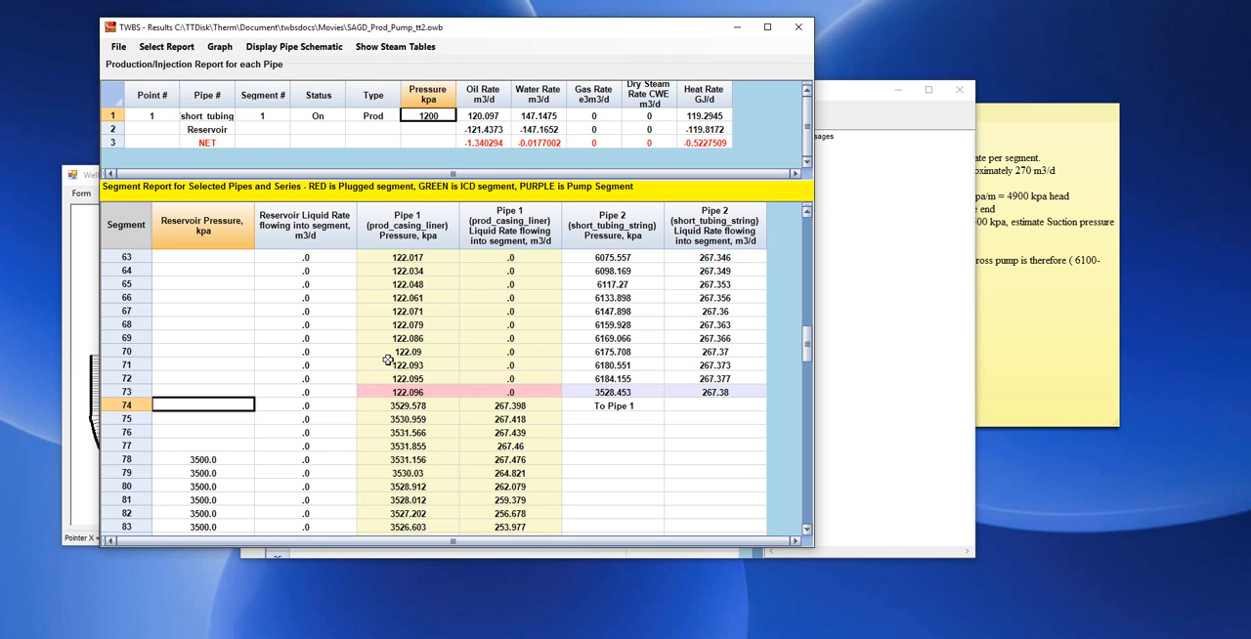
Compare the reservoir pressure with the Pipe 1 casing liner pressure from segment 78 onward.
click(223, 463)
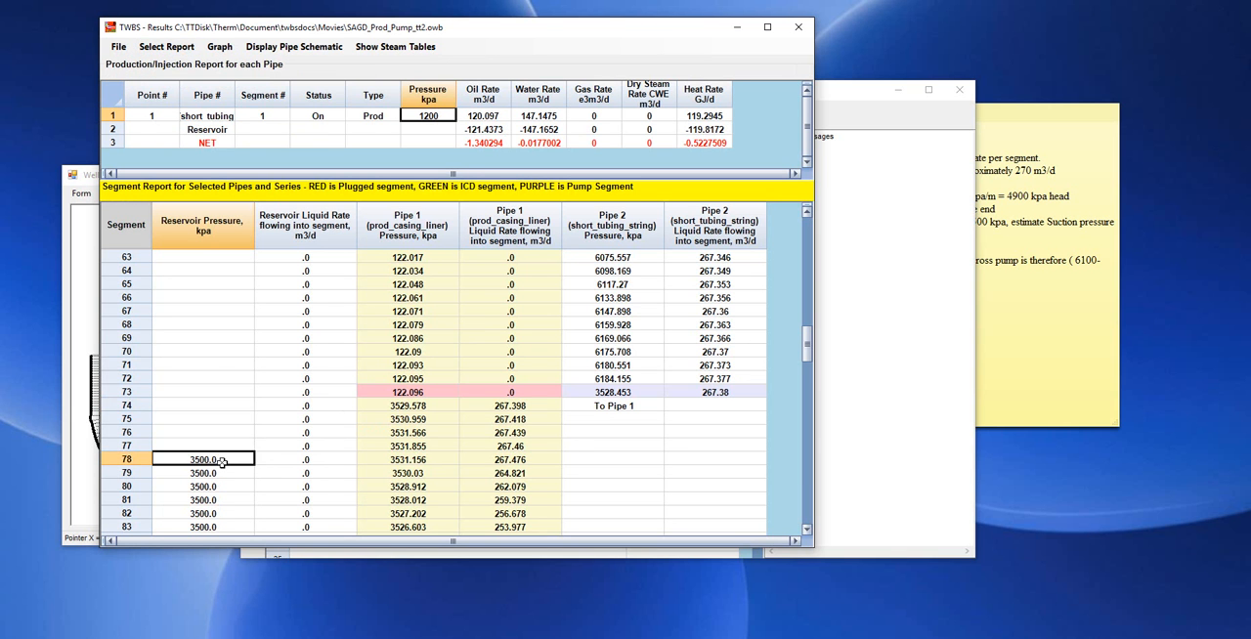
scroll(223, 463, down, 3)
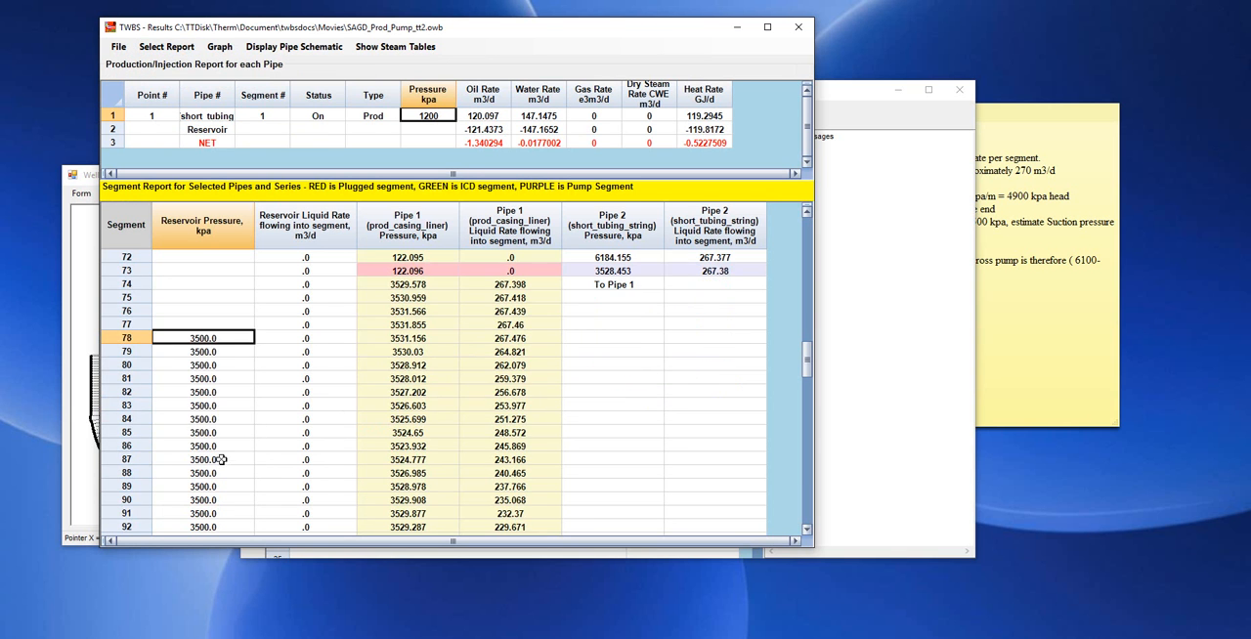
click(418, 338)
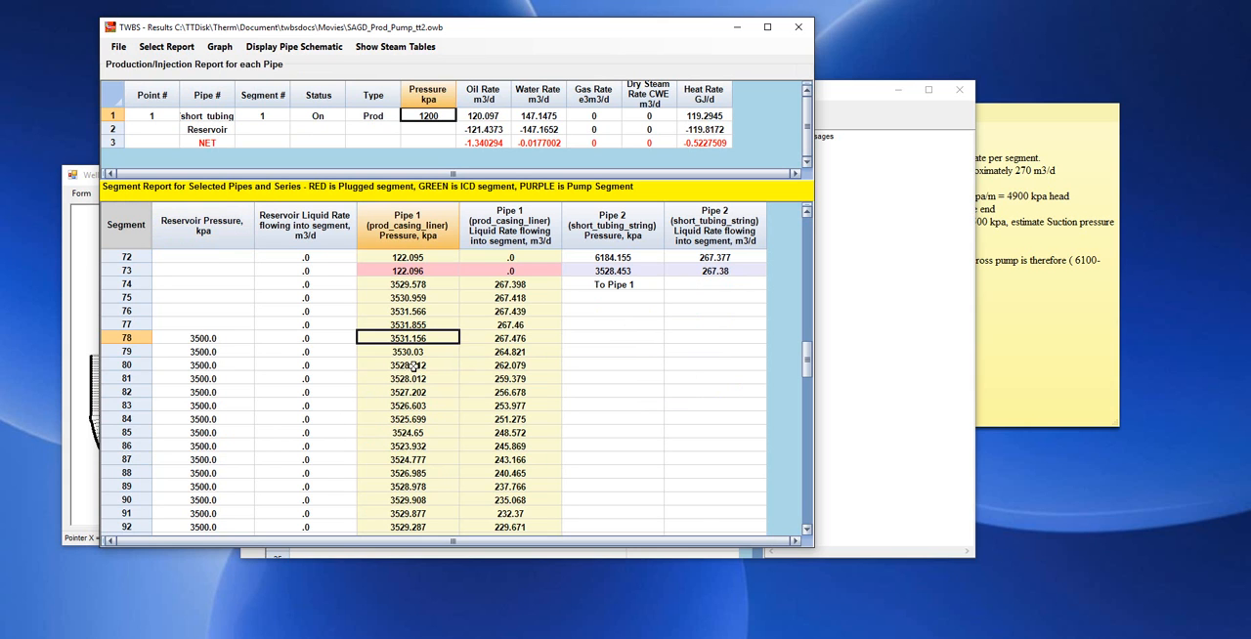
click(230, 340)
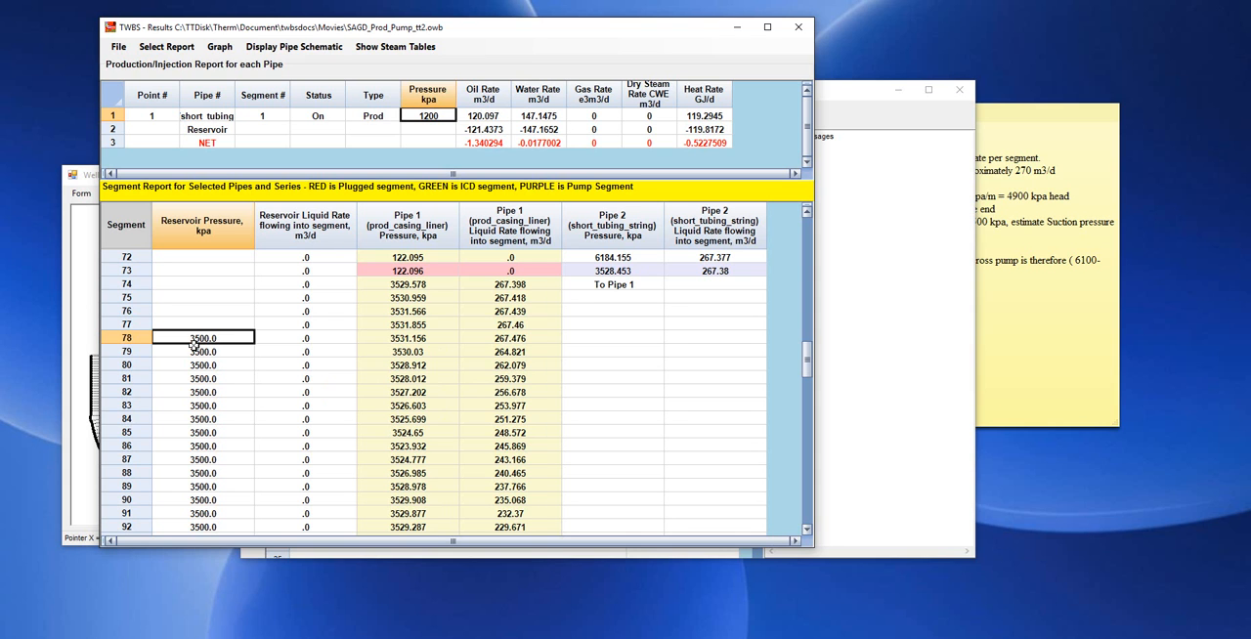
click(421, 378)
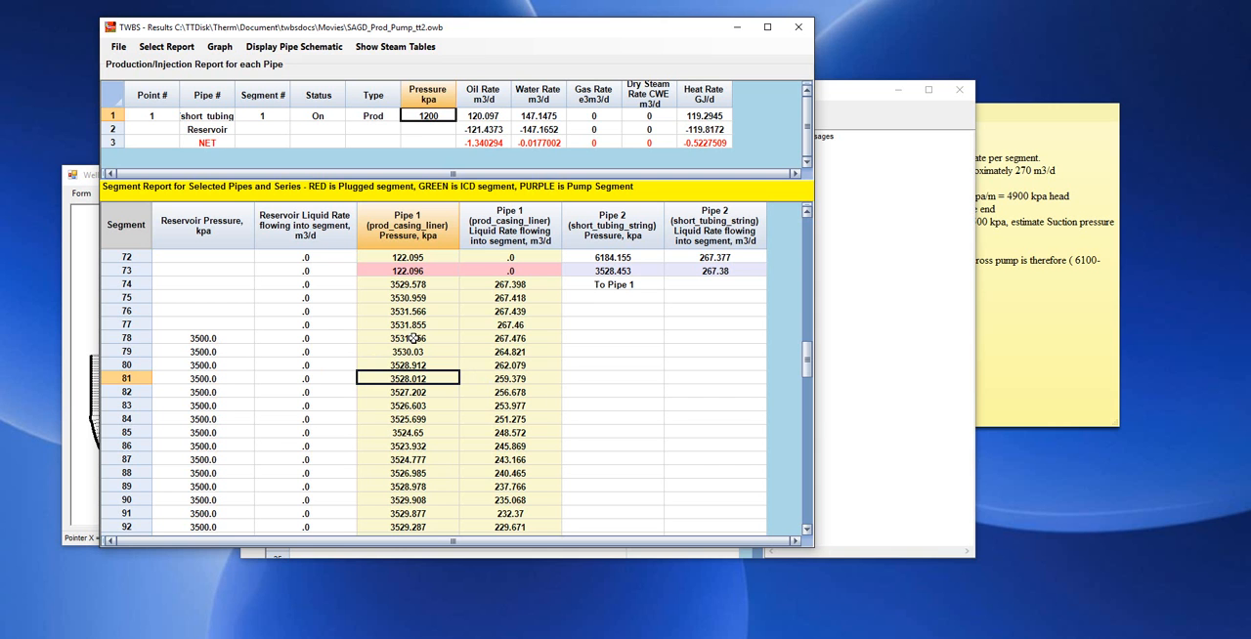
Close the results report and open the pump curves of the selected case's data file.
drag(423, 29, 387, 47)
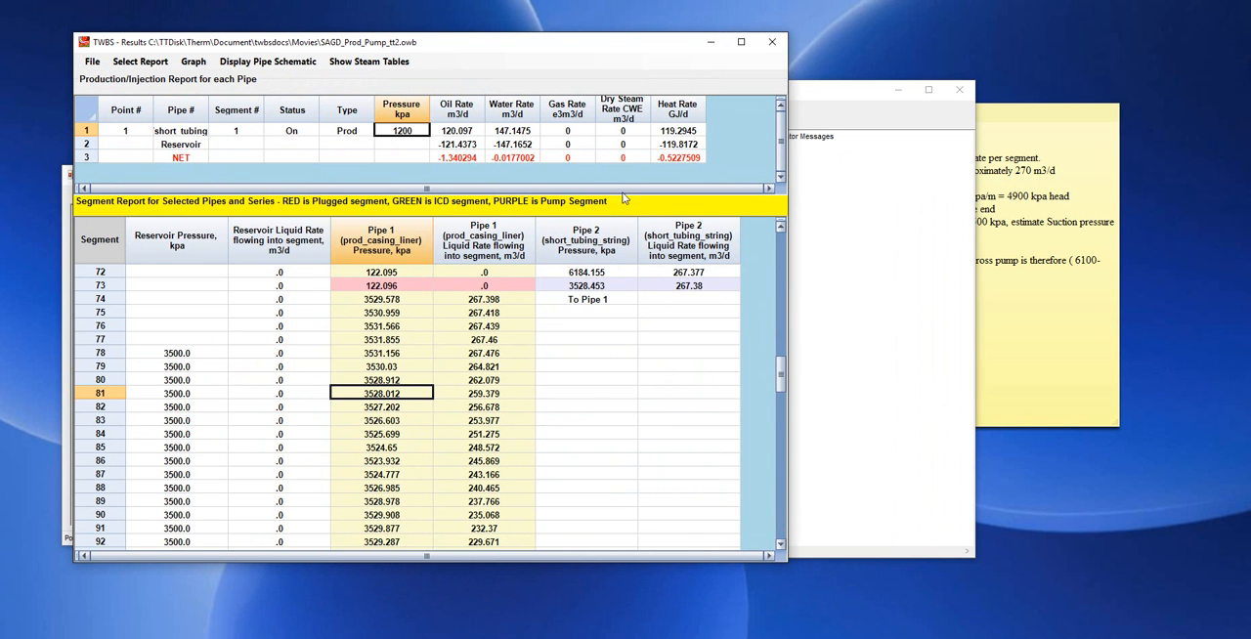
drag(629, 50, 613, 78)
click(753, 75)
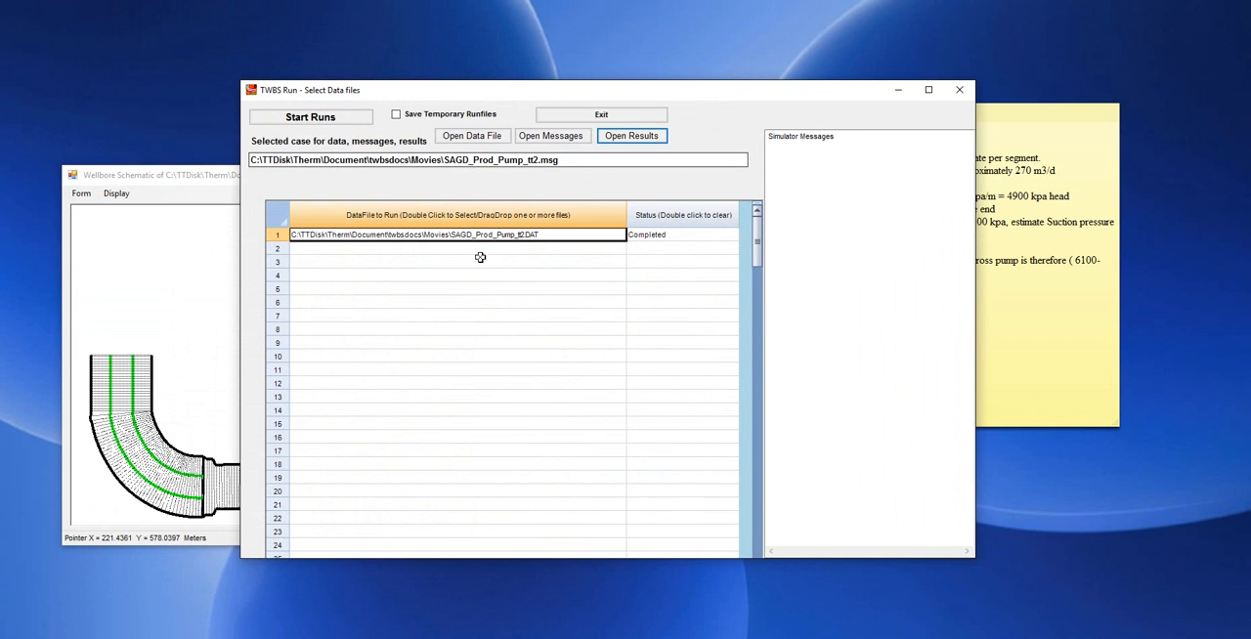
click(489, 143)
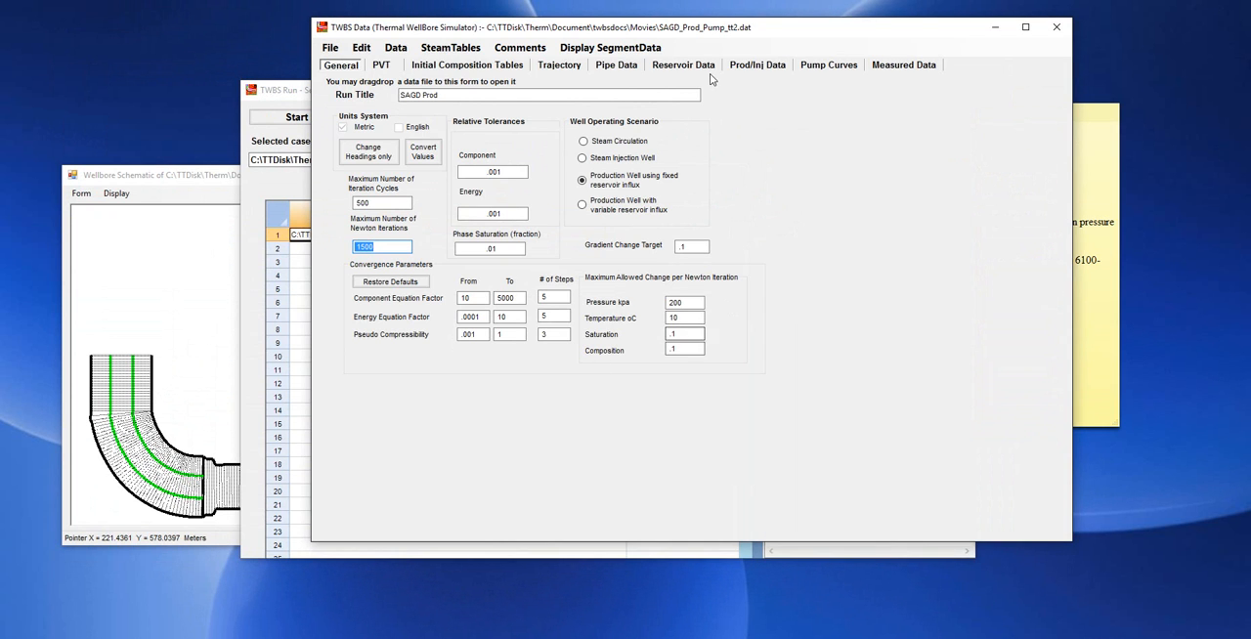
click(819, 66)
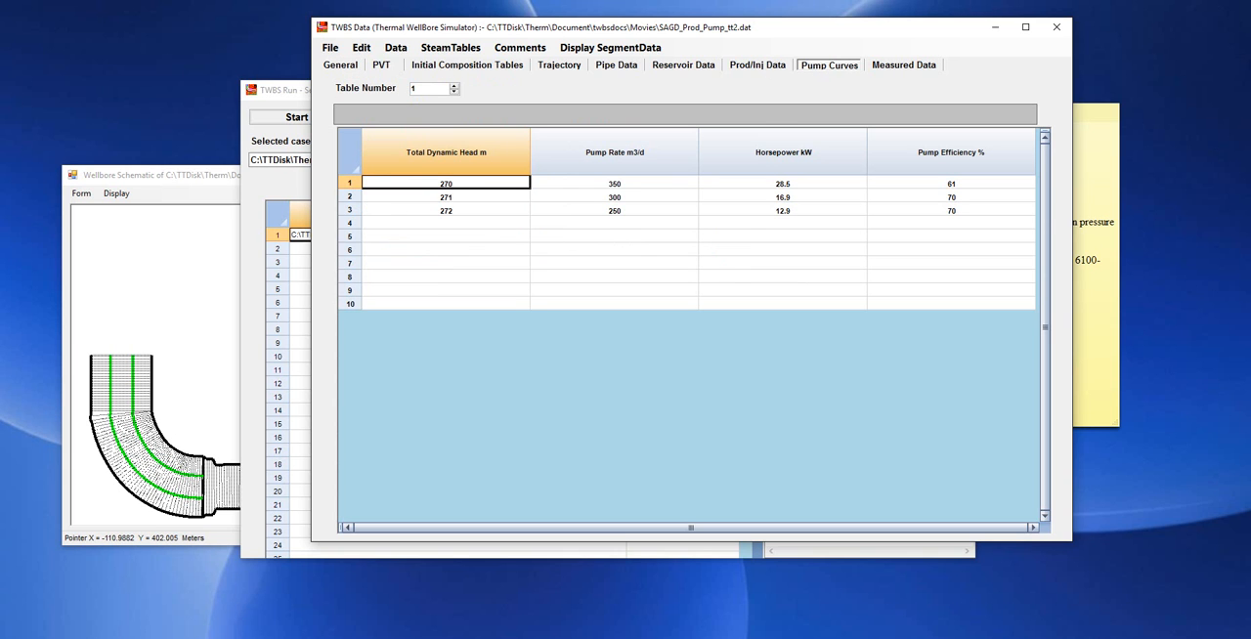
Set the total dynamic head values in pump curve table 1 to 280, 281 and 282 m.
click(460, 183)
text(28)
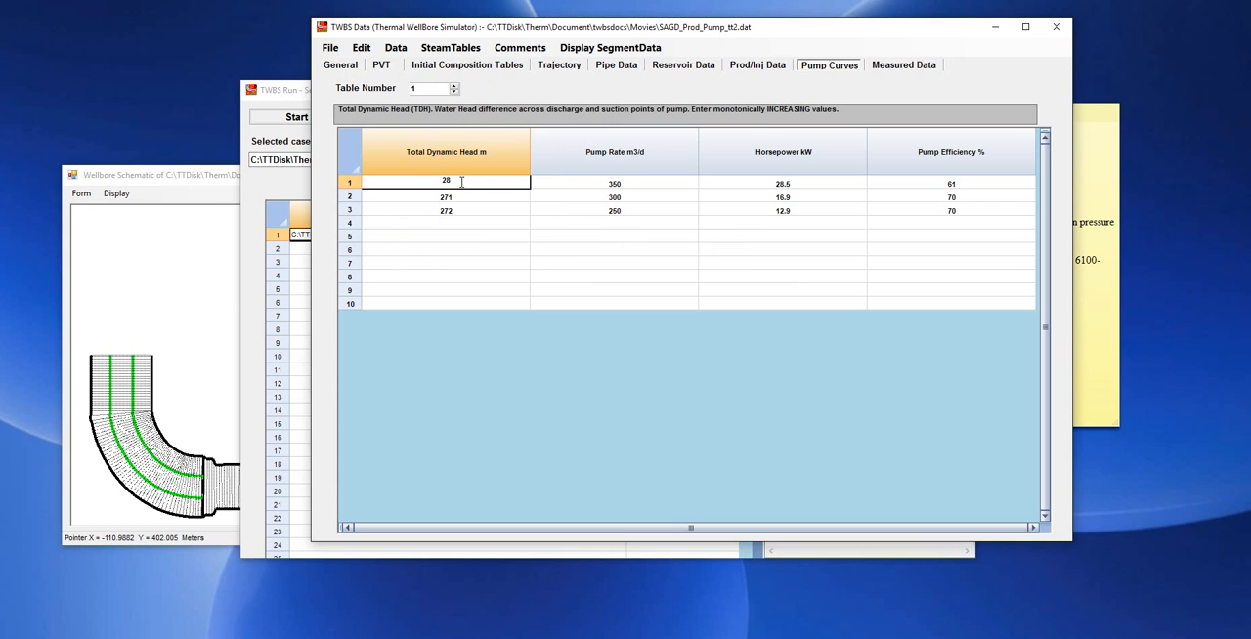
click(460, 196)
text(2)
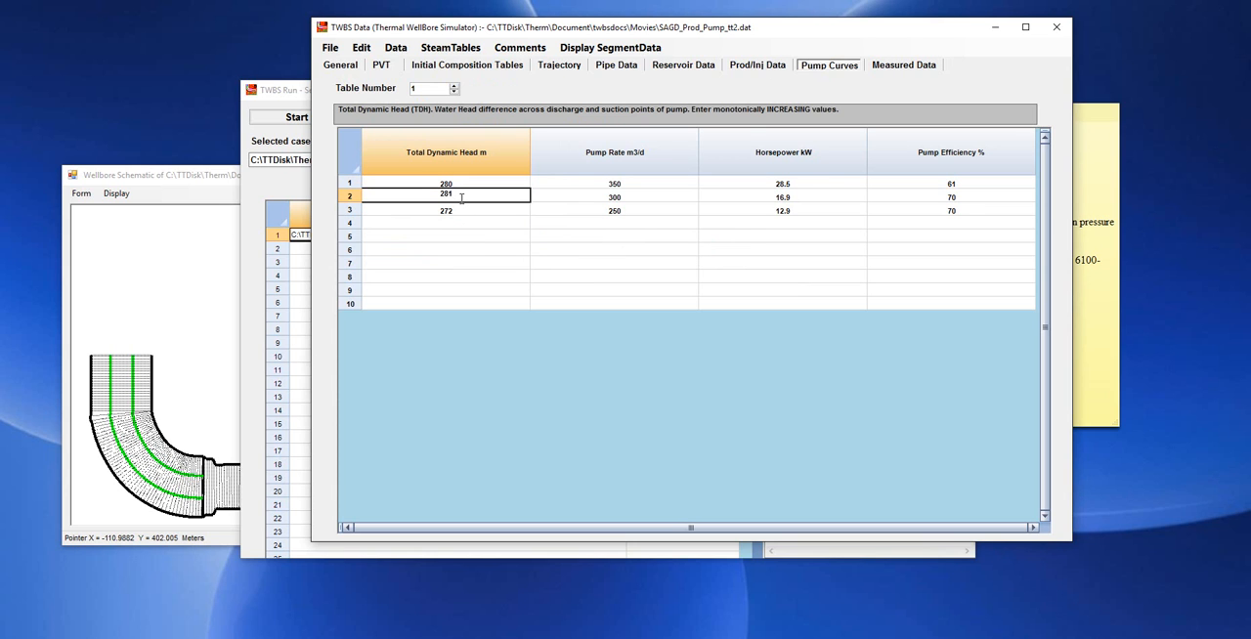
click(465, 210)
text(28)
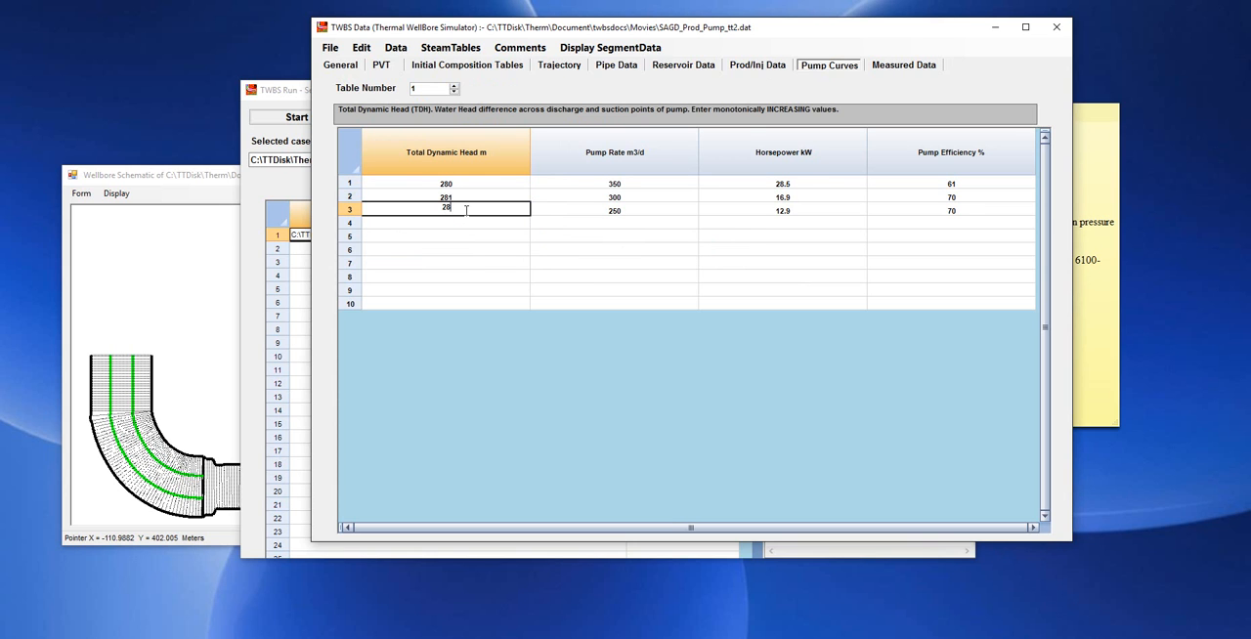
Save the data as SAGD_Prod_Pump_tt3.DAT in the Movies folder, replacing the existing file, and close data preparation.
click(329, 48)
click(365, 96)
click(331, 48)
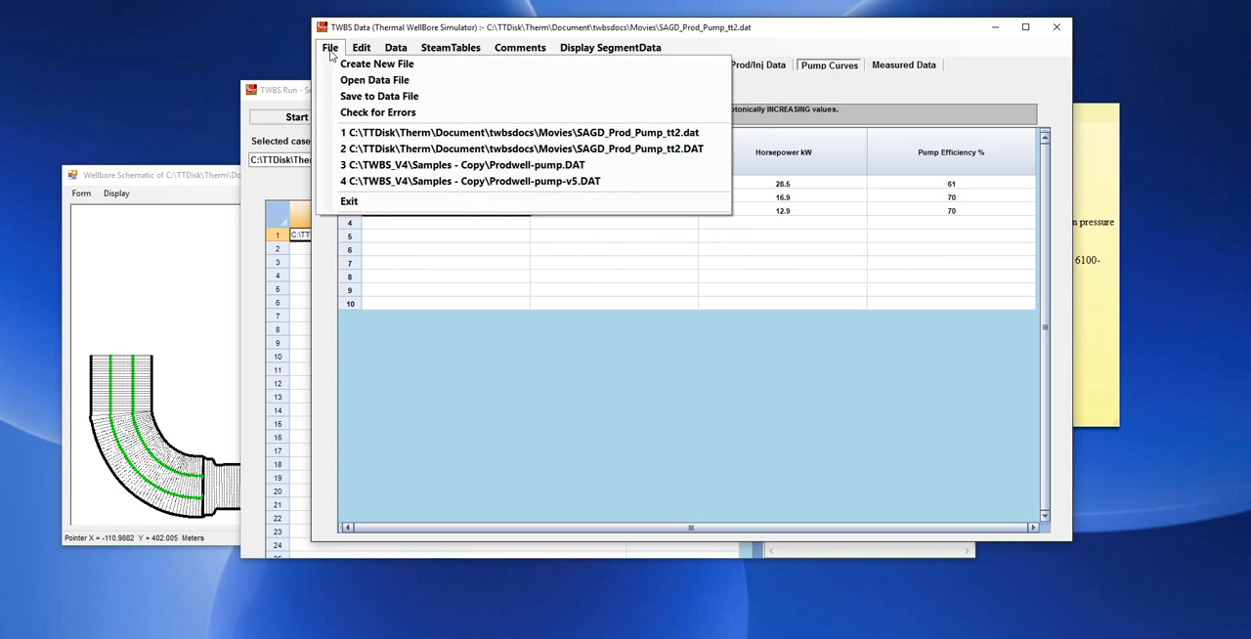
click(355, 96)
click(645, 395)
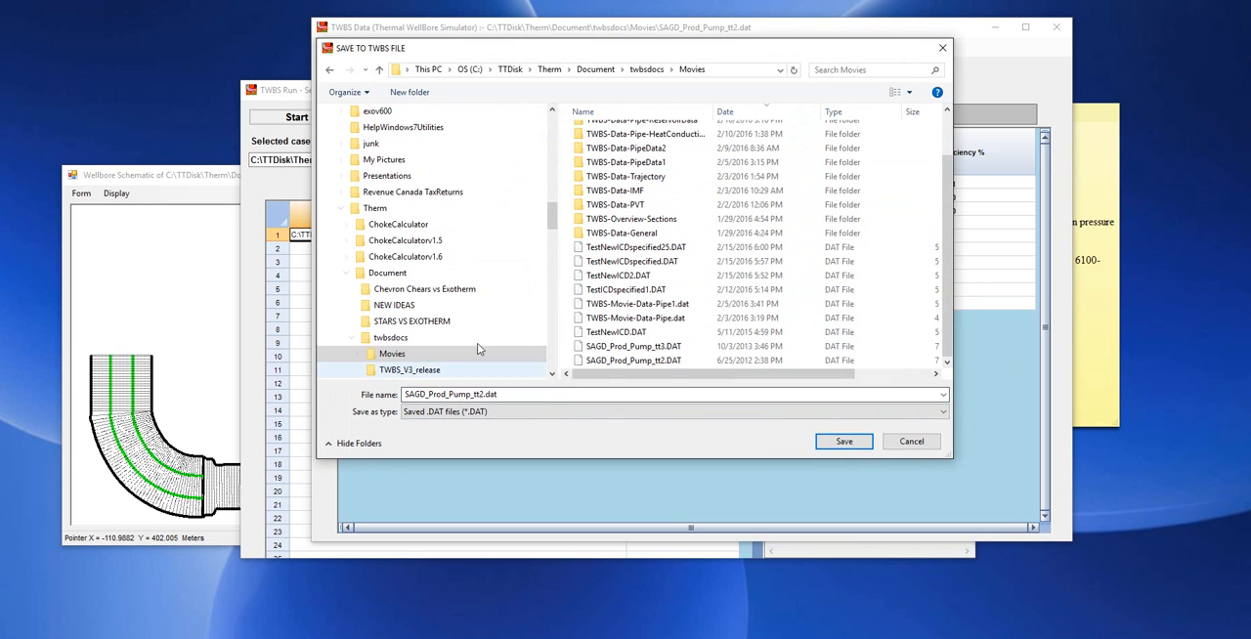
click(660, 348)
click(844, 441)
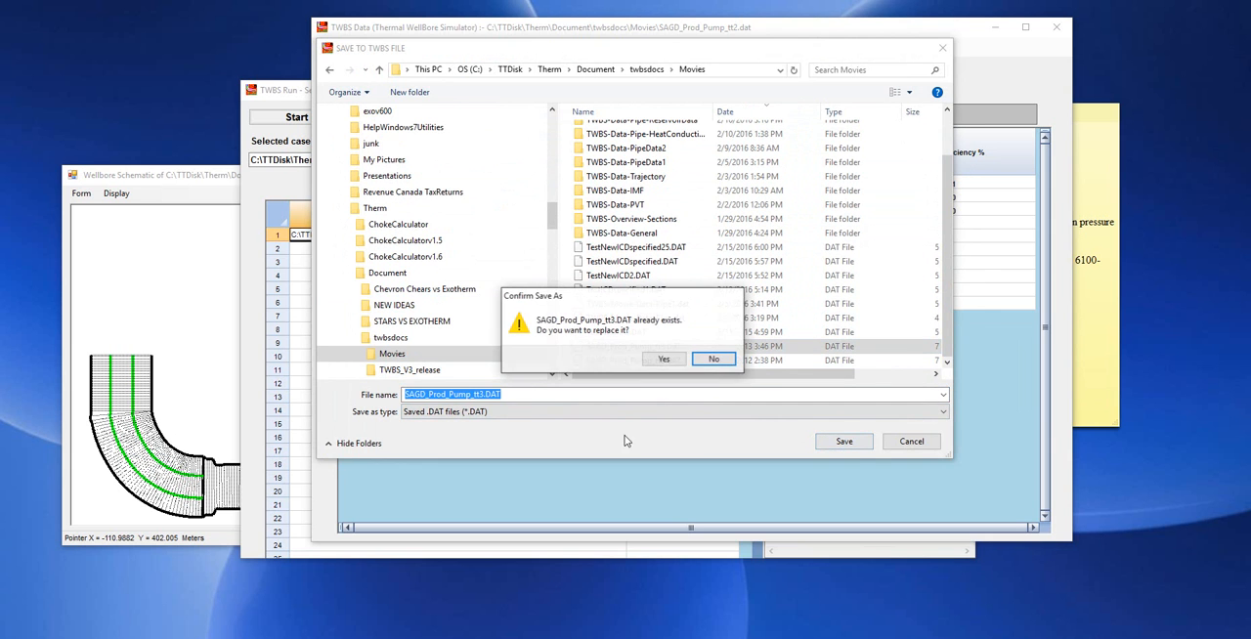
click(664, 359)
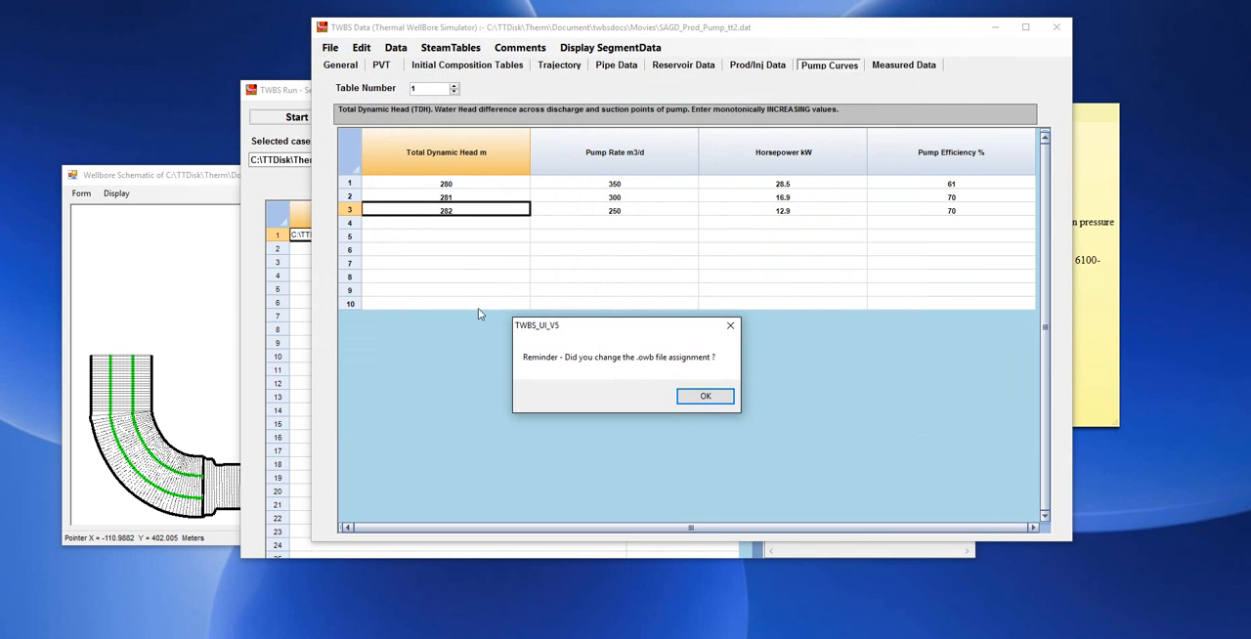
click(697, 396)
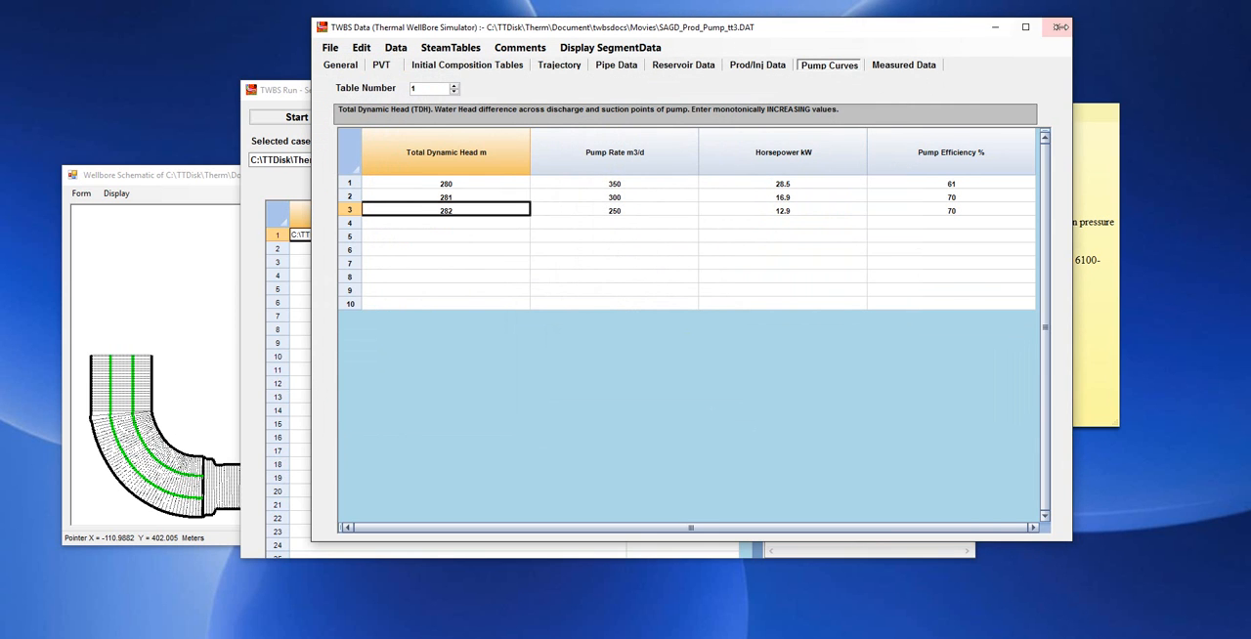
click(1056, 27)
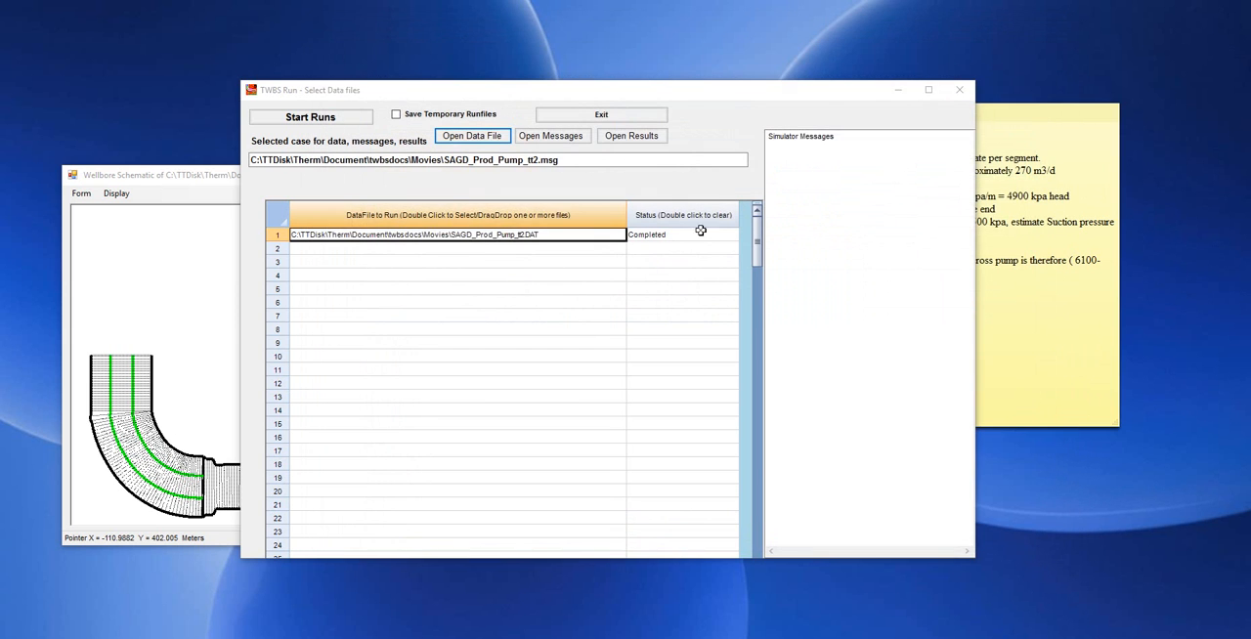
Replace the data file in row 1 of the run list with SAGD_Prod_Pump_tt3.DAT.
double_click(533, 238)
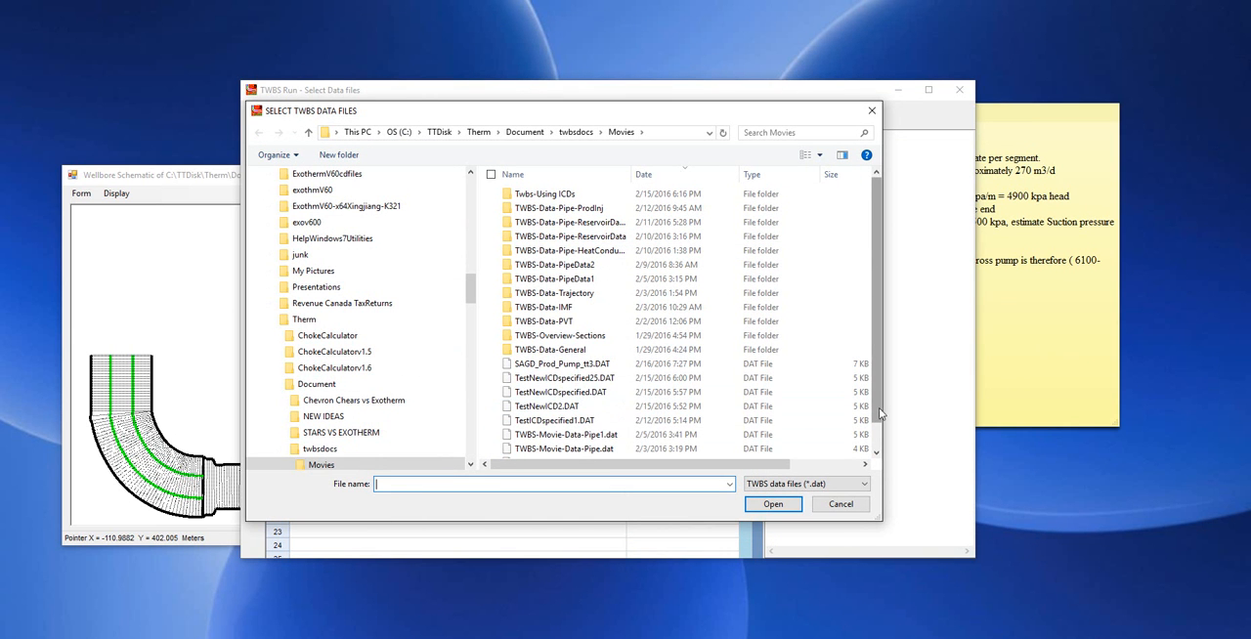
drag(882, 411, 888, 462)
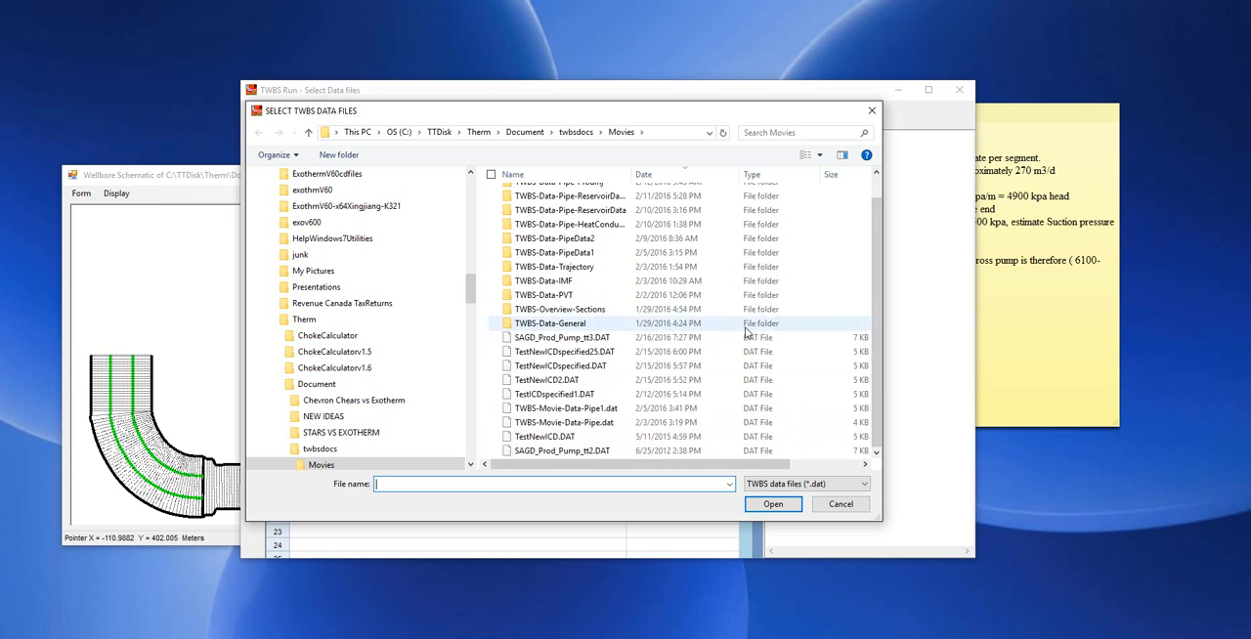
drag(875, 415, 878, 264)
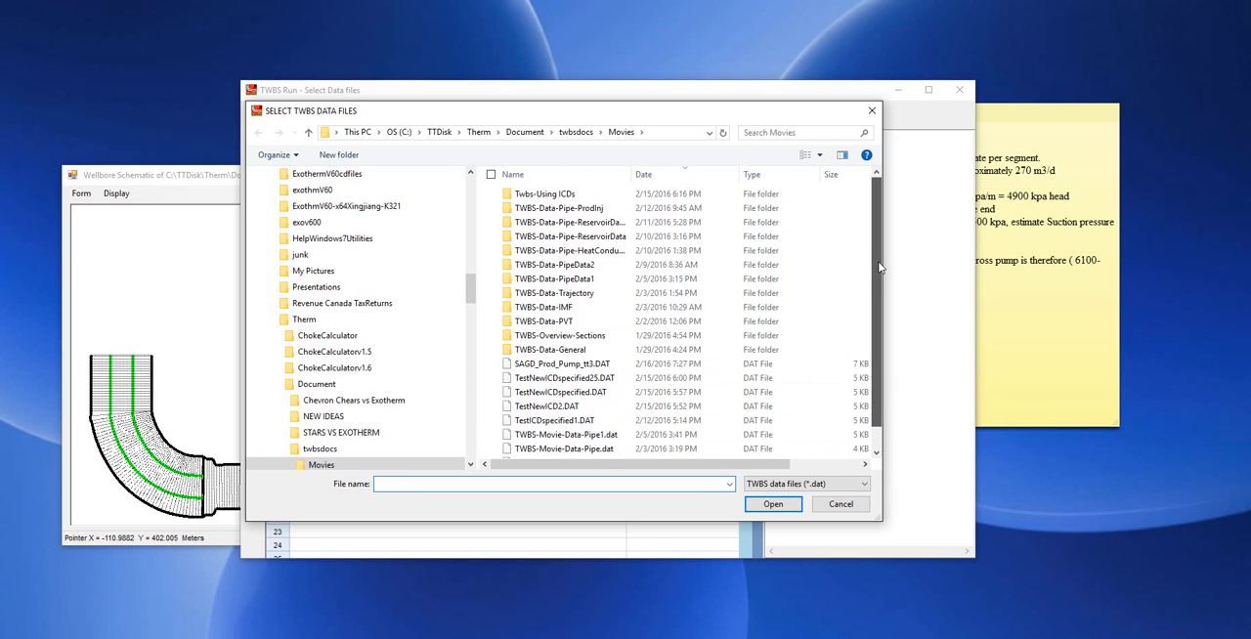
click(668, 176)
click(669, 176)
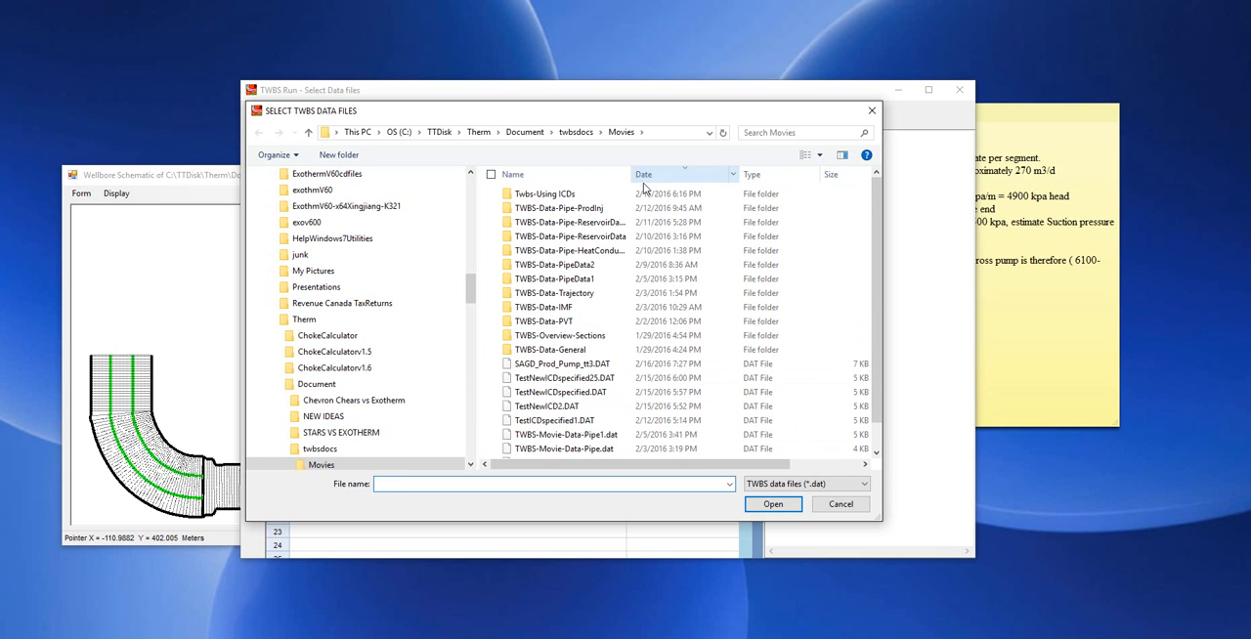
double_click(584, 367)
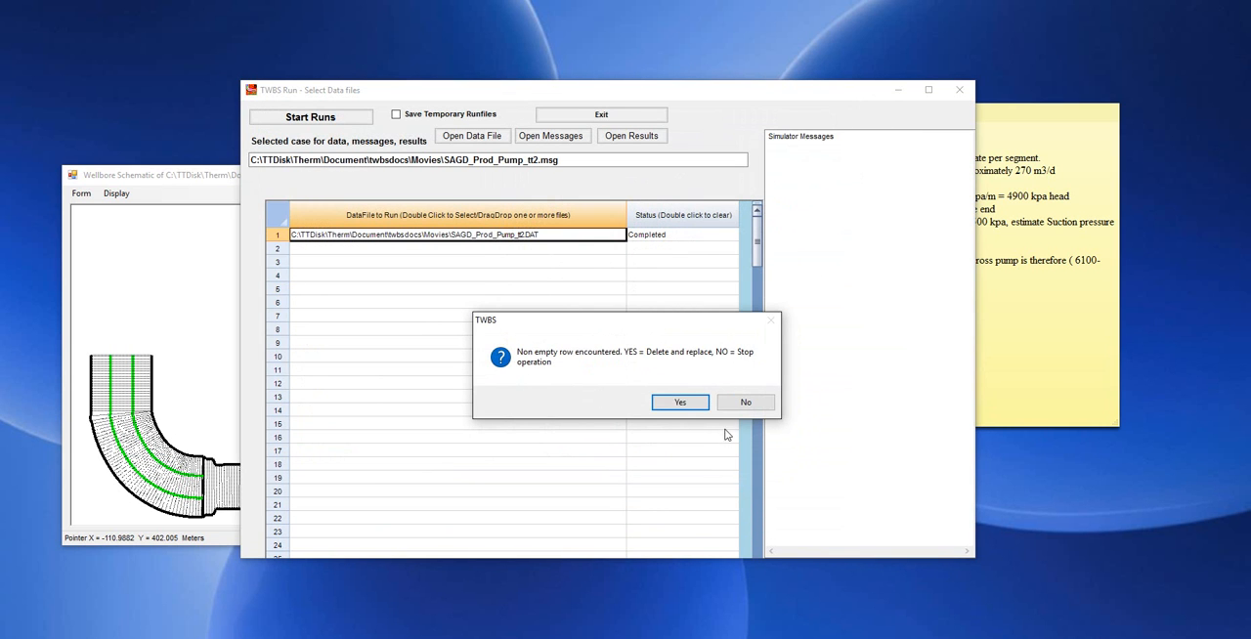
click(679, 403)
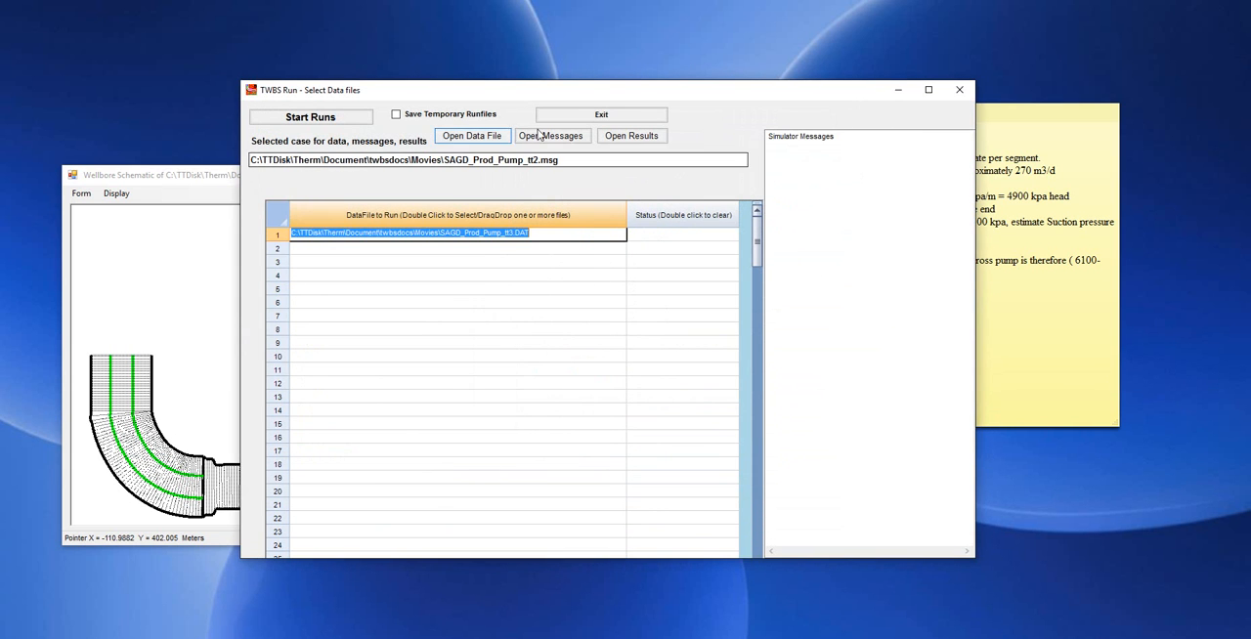
Run the SAGD_Prod_Pump_tt3.DAT simulation and open its results.
click(302, 118)
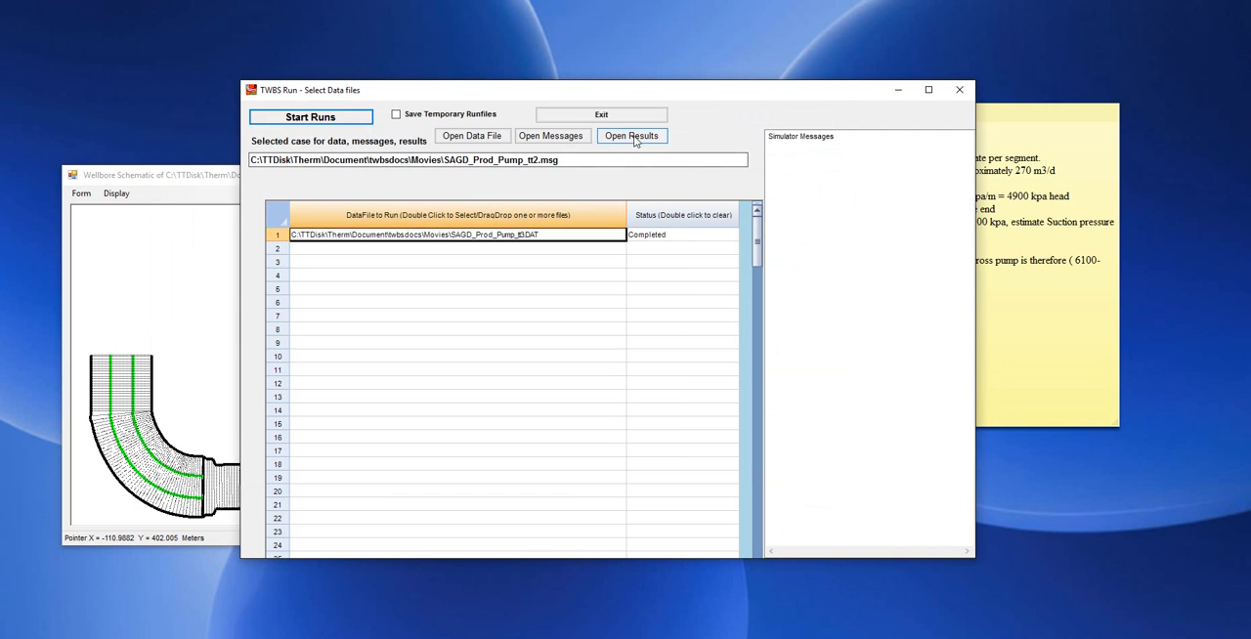
click(567, 232)
click(631, 137)
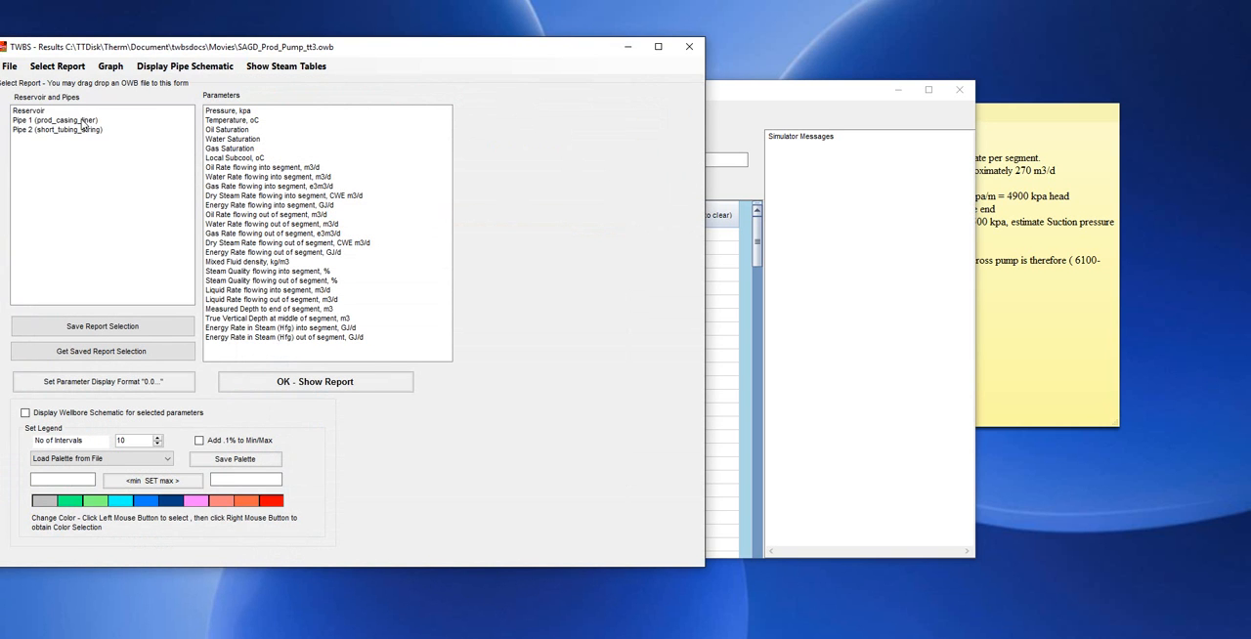
Show a segment report of Pressure and Liquid Rate flowing into segment for Pipe 1 (prod_casing_liner) and Pipe 2 (short_tubing_string).
drag(83, 121, 84, 134)
click(222, 113)
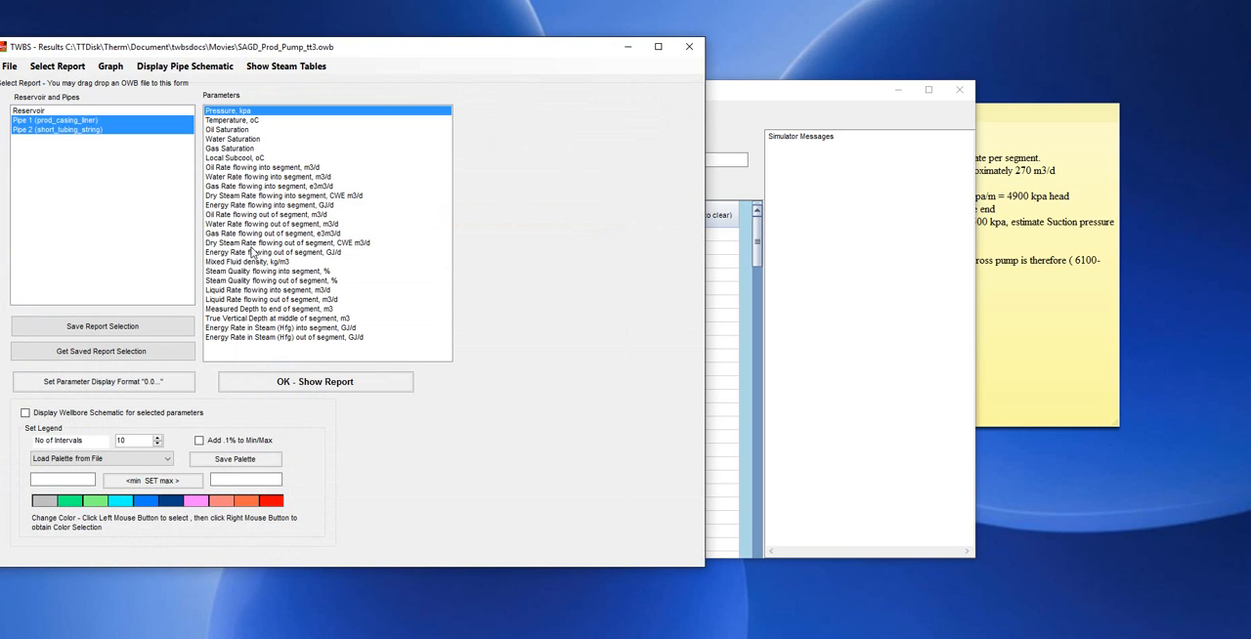
ctrl+click(262, 292)
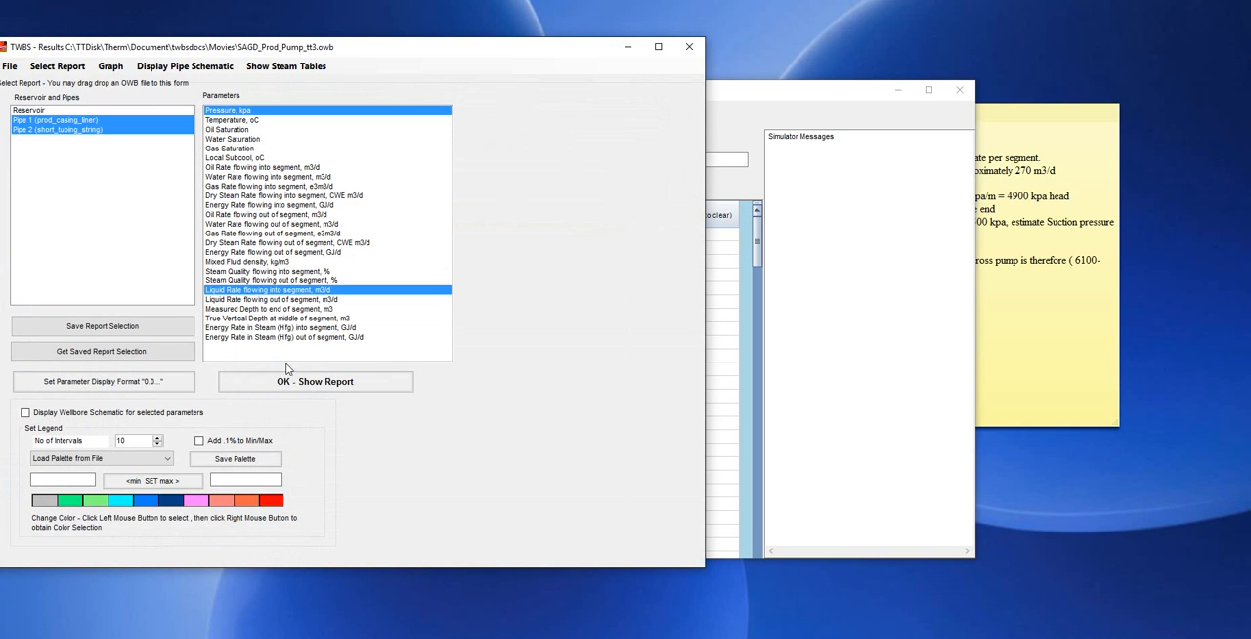
click(280, 382)
click(577, 425)
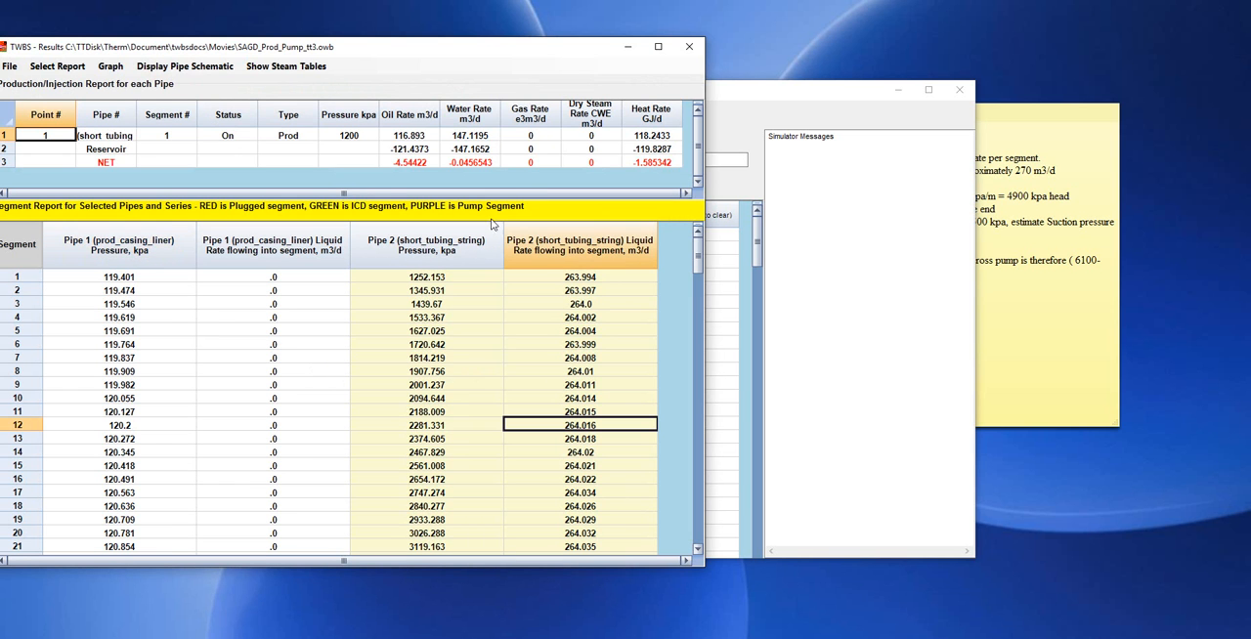
Examine the pressures and liquid rates around pump segment 73 and the Pipe 1 pressure at segment 74.
drag(398, 49, 538, 35)
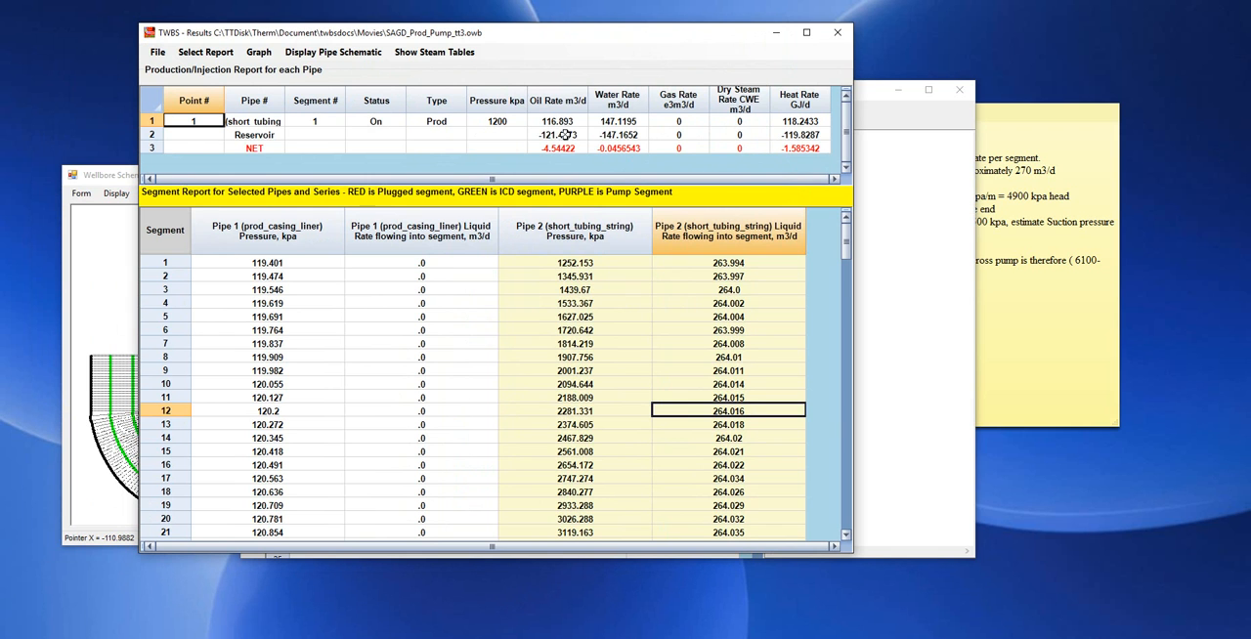
scroll(734, 410, down, 3)
scroll(734, 420, down, 19)
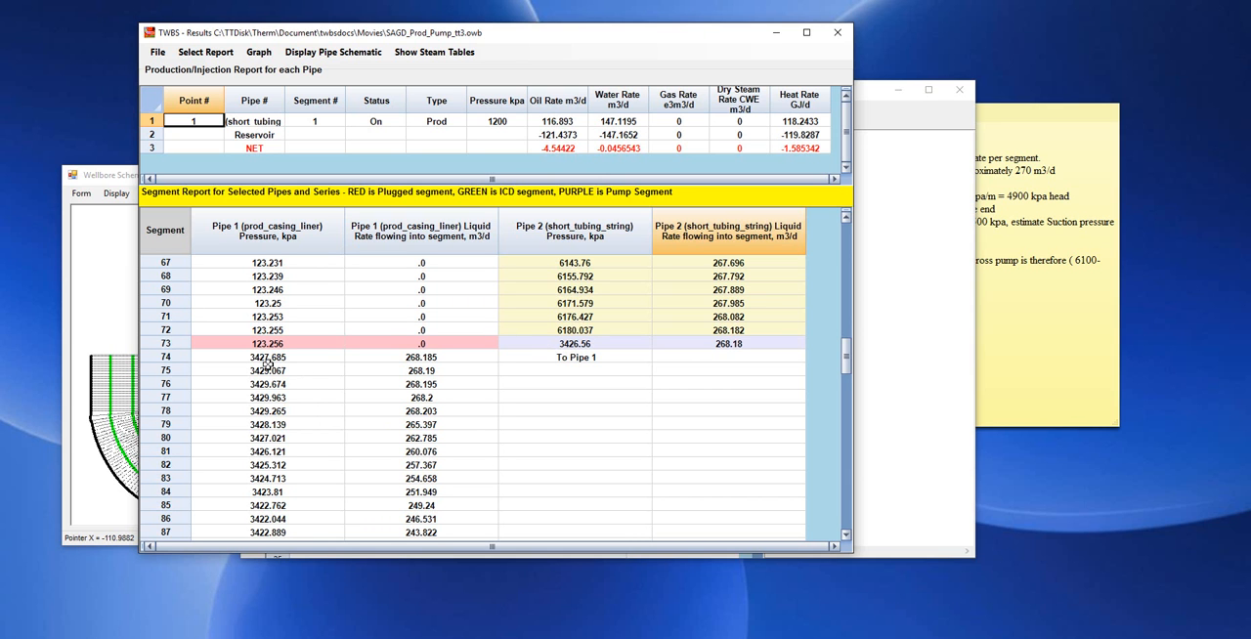
click(270, 359)
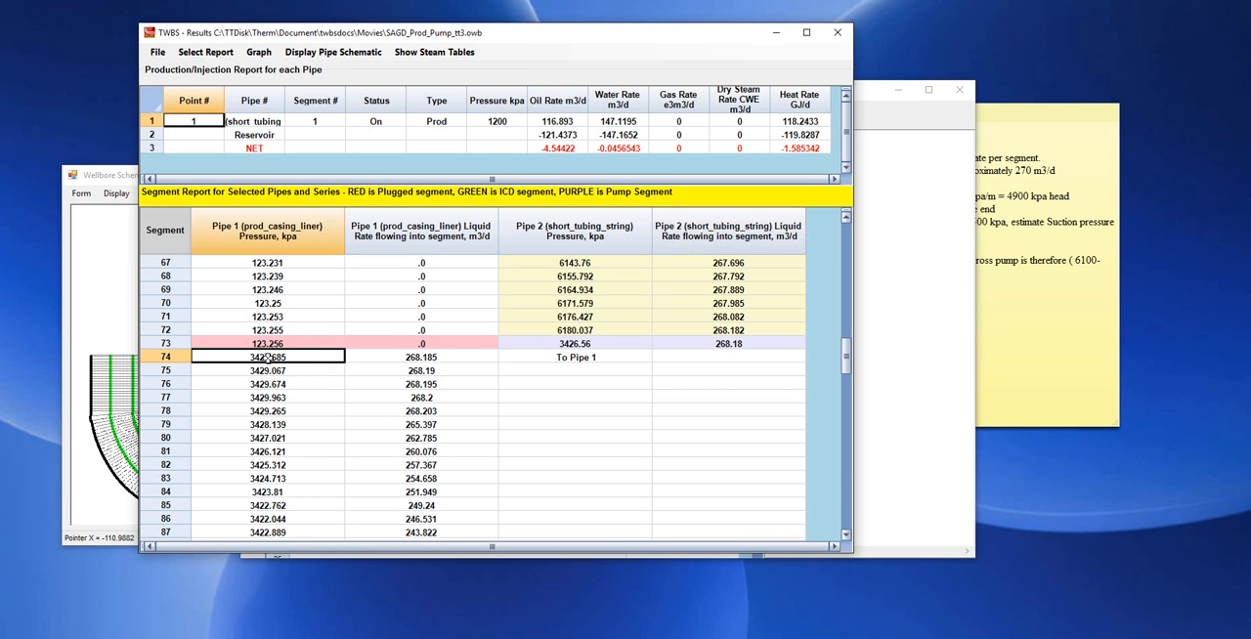
Add the Reservoir to the selected pipes and show the pressure and liquid rate report again.
click(207, 53)
click(219, 98)
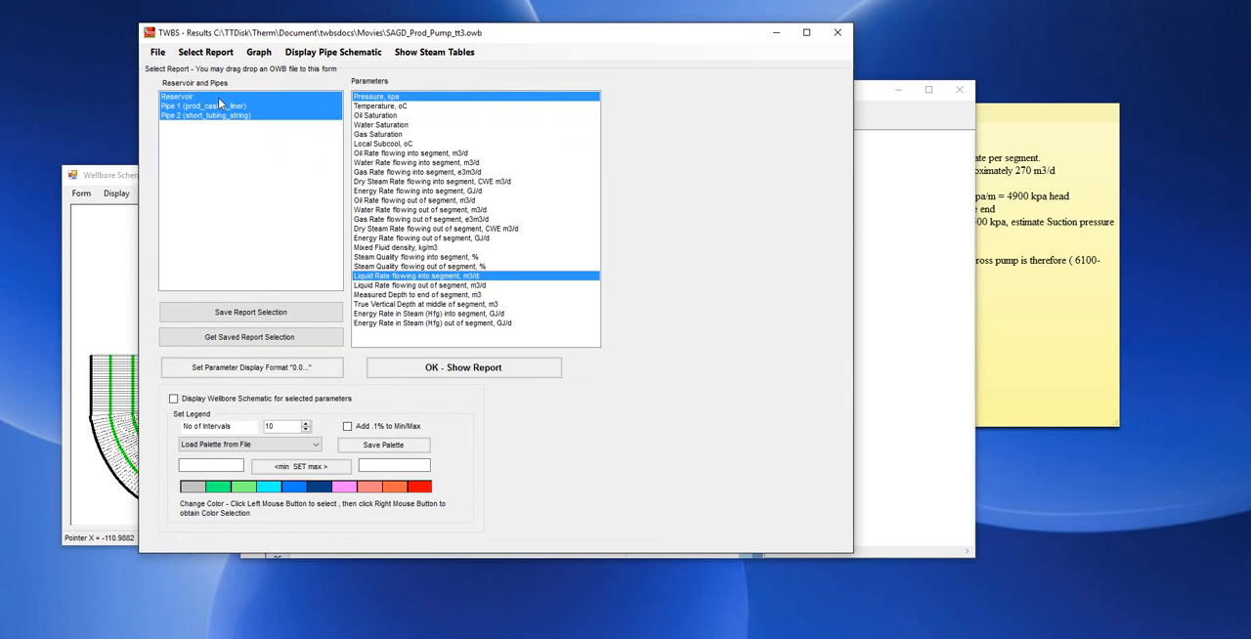
click(421, 370)
Compare the reservoir pressure with the Pipe 1 (prod_casing_liner) pressure at segment 83.
scroll(260, 439, down, 6)
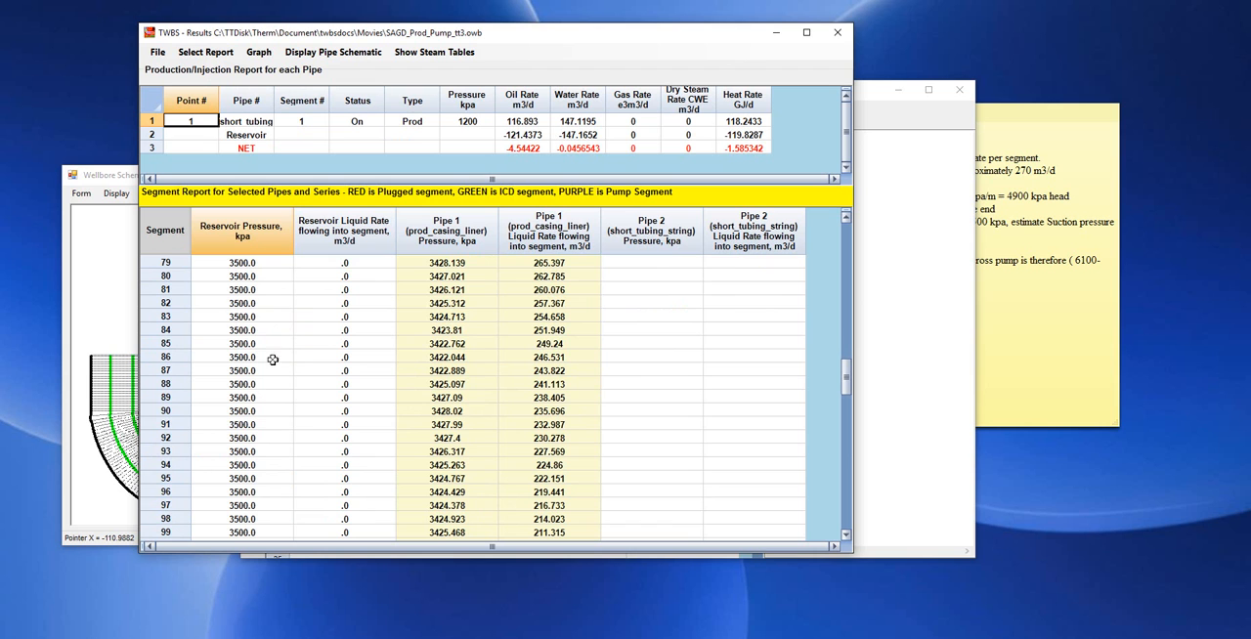
click(249, 314)
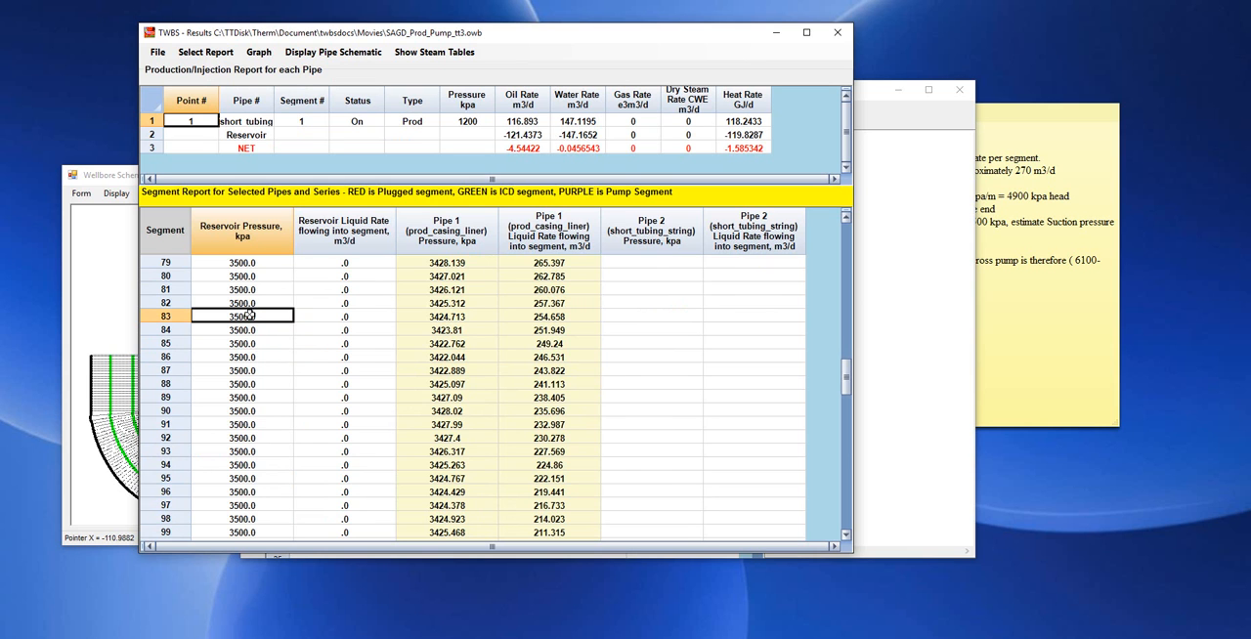
click(445, 316)
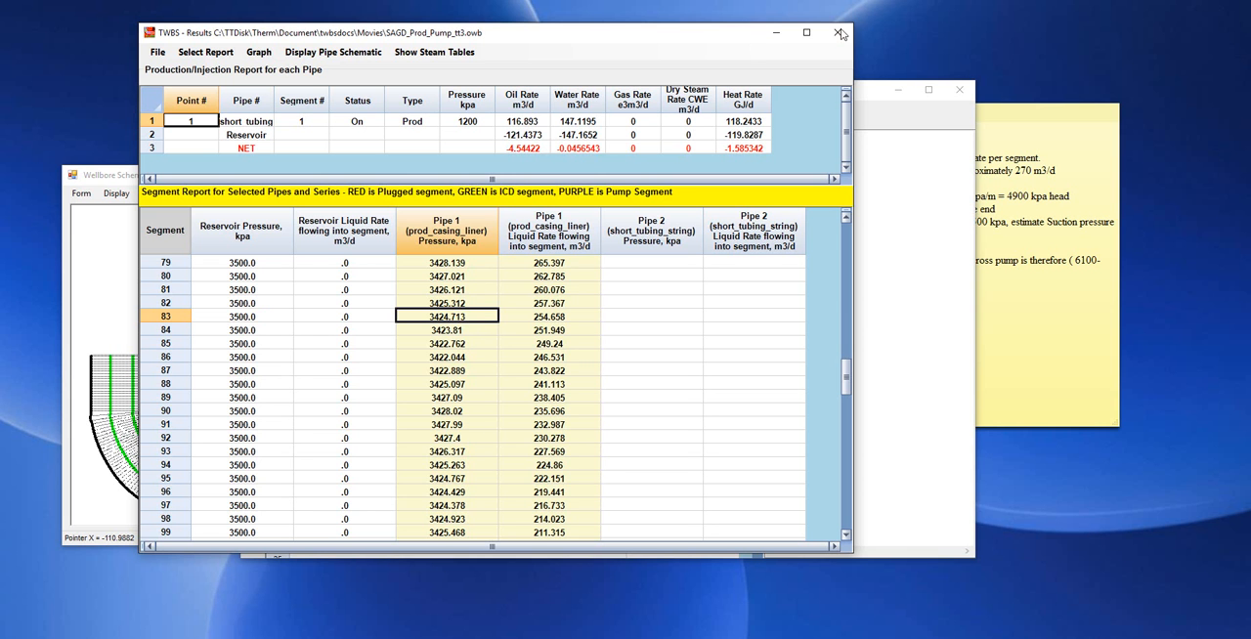
mouse_move(677, 39)
mouse_down()
mouse_move(729, 88)
mouse_move(812, 25)
mouse_move(742, 63)
mouse_move(677, 56)
mouse_up()
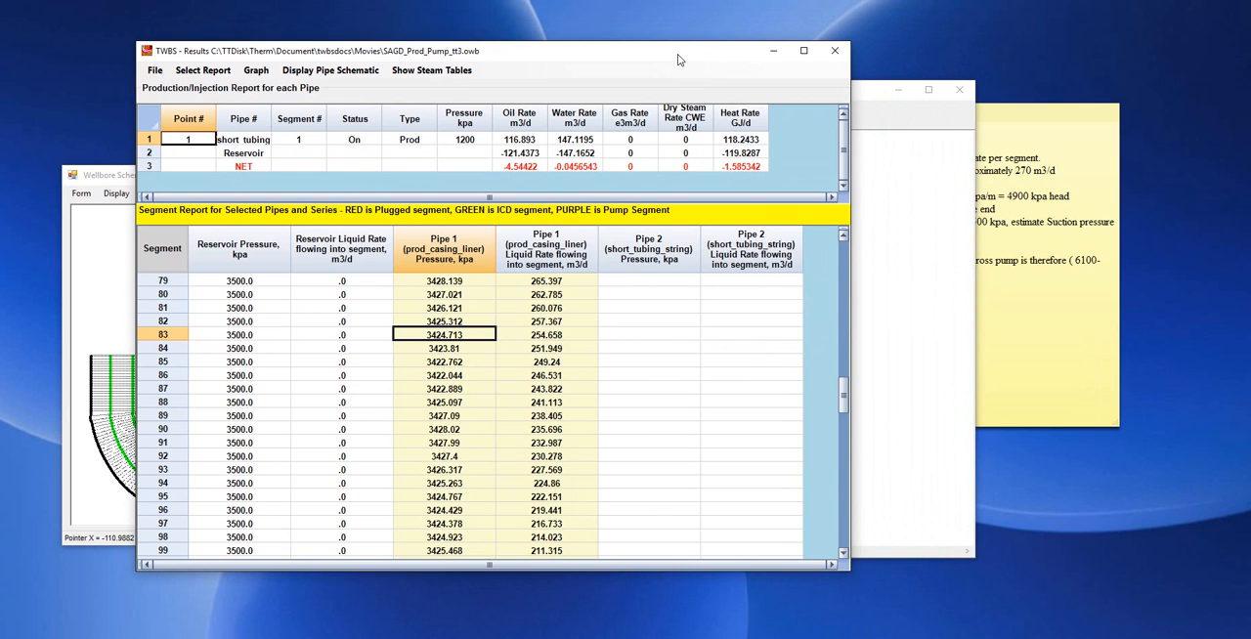